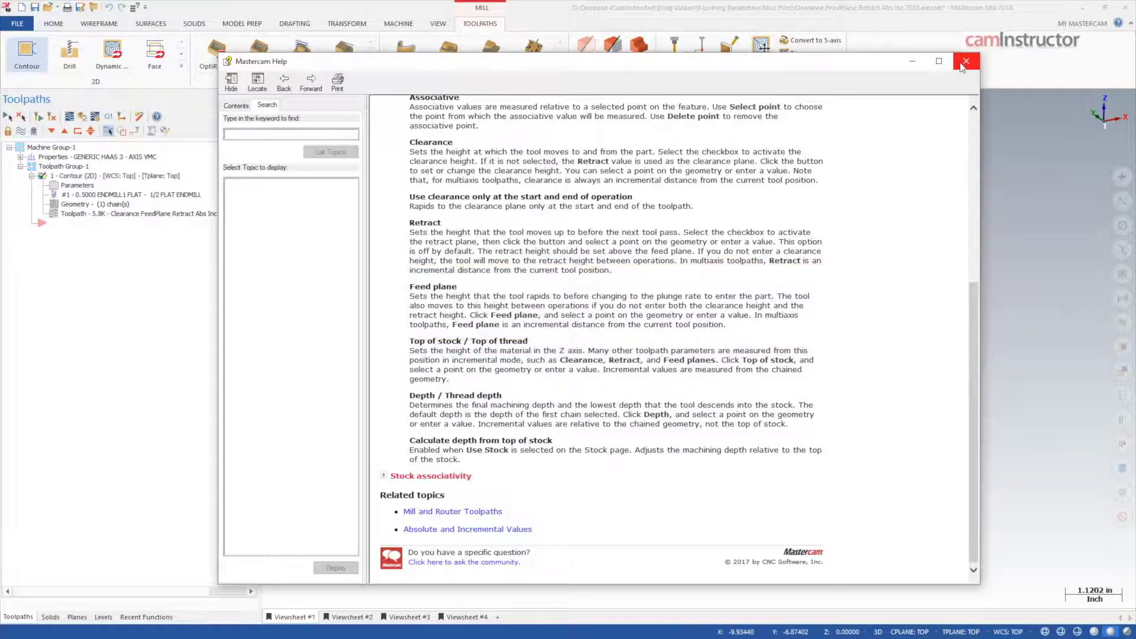
- Close the help window and start a 2D contour toolpath, chaining the two rounded end edges of the boss's top in C-plane, single-entity mode
click(964, 61)
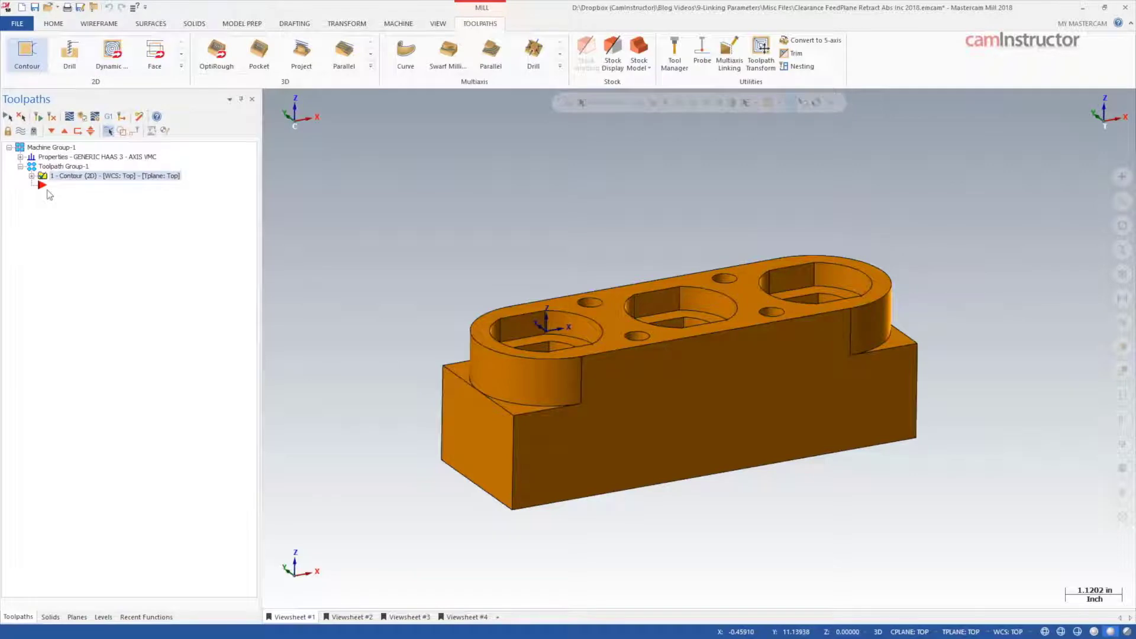
click(27, 52)
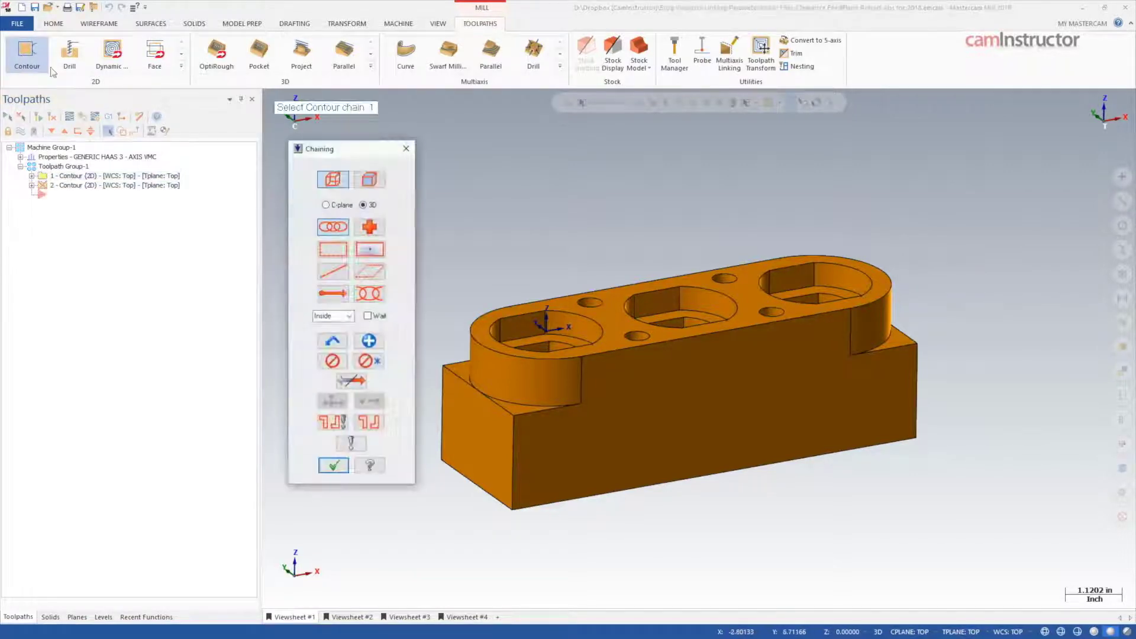
click(325, 205)
click(333, 271)
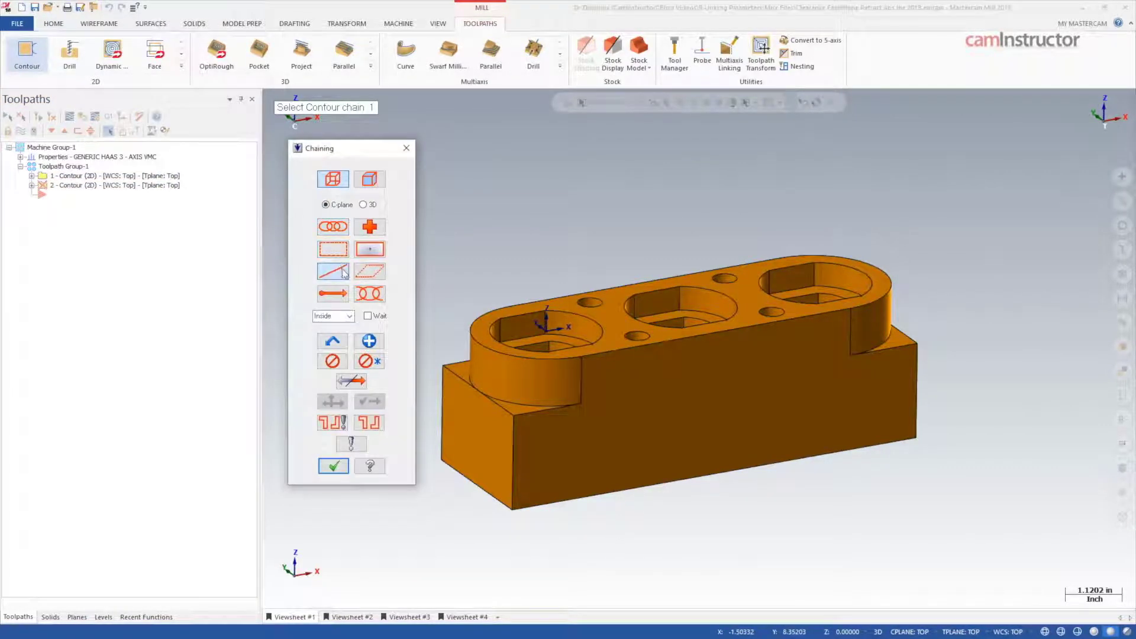
click(535, 363)
click(593, 291)
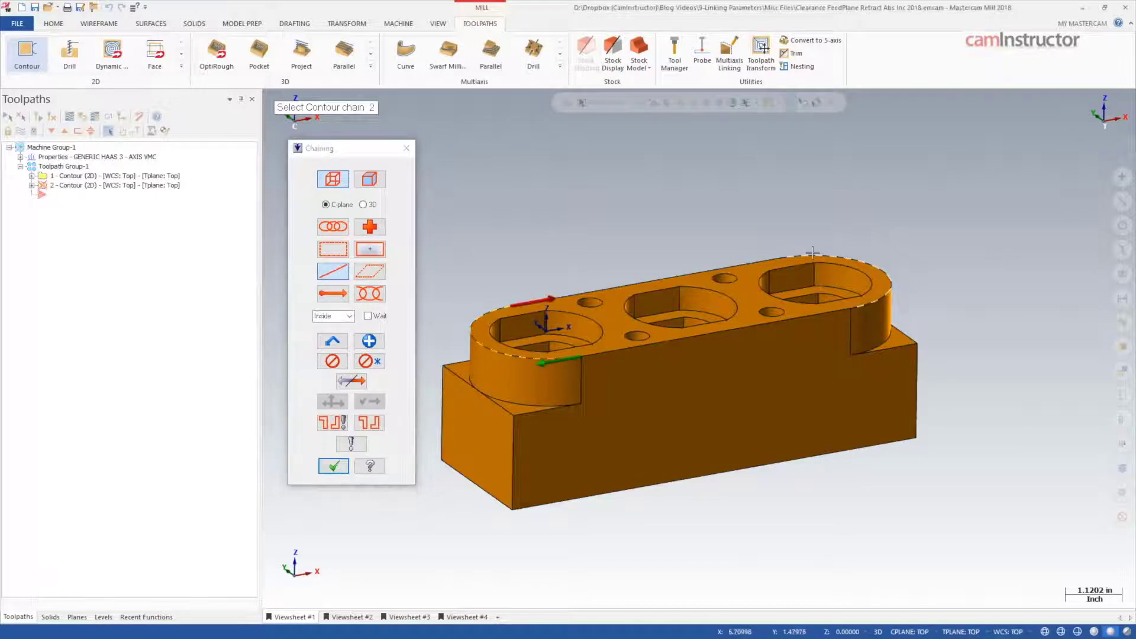
click(333, 466)
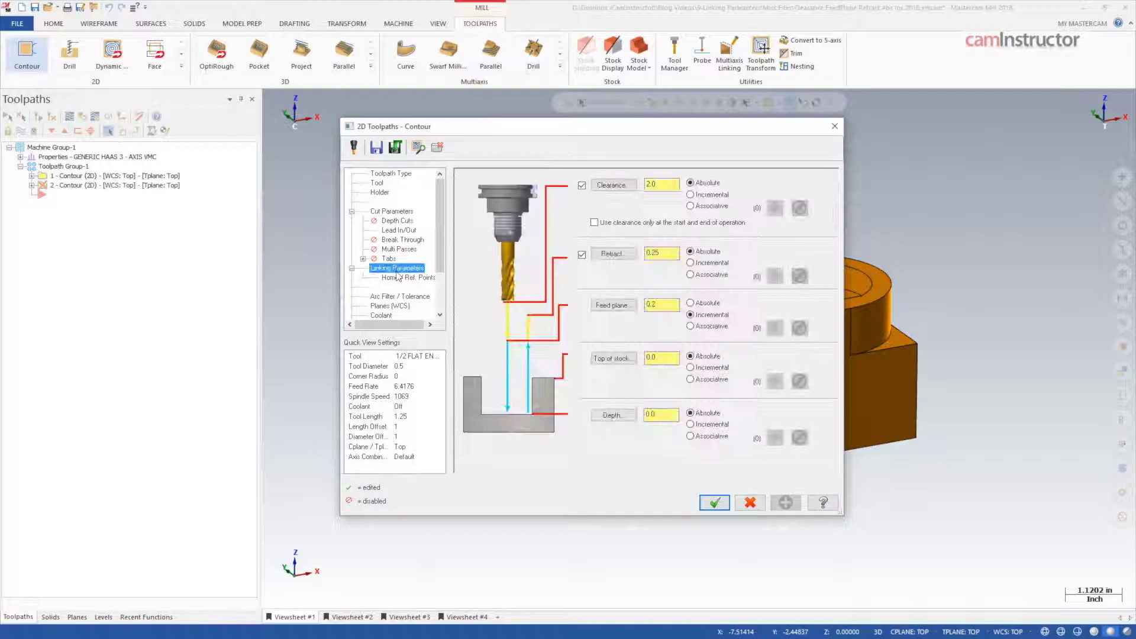
- Set the contour's linking parameters: clearance only at the start and end of operation, retract 0.5 and depth -1.0
click(397, 269)
click(596, 224)
double_click(657, 253)
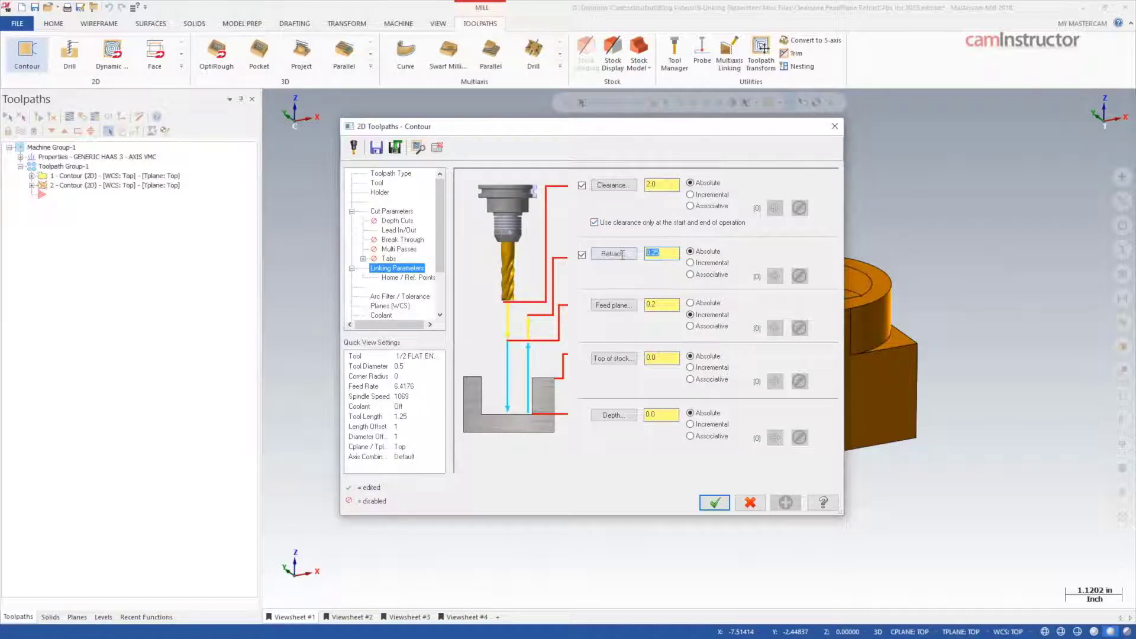
text(0.)
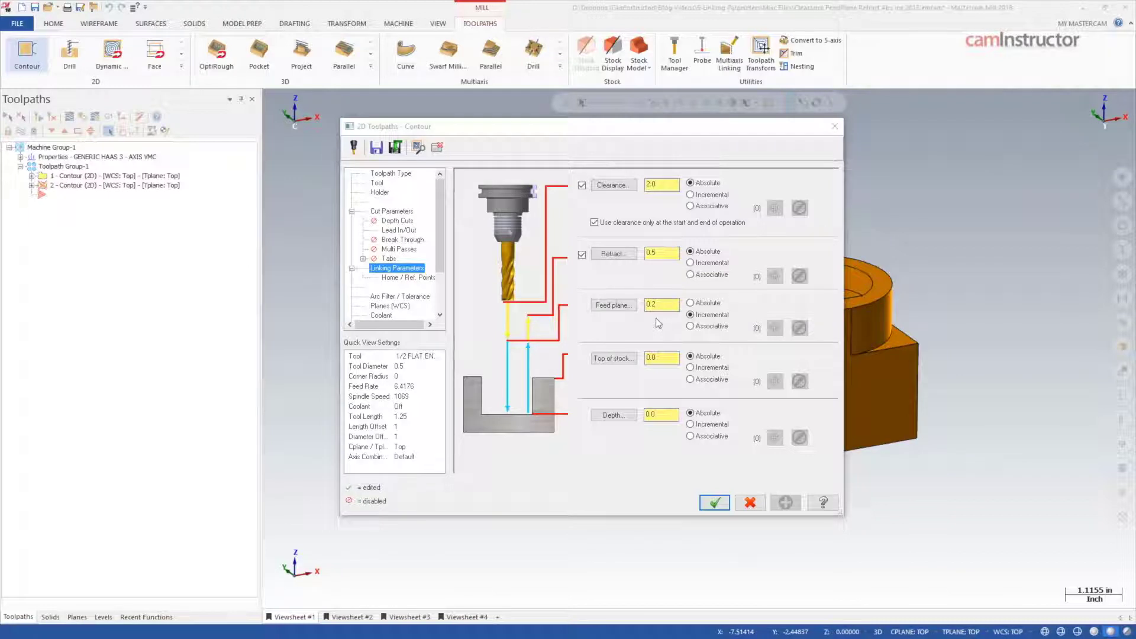
double_click(663, 415)
key(Delete)
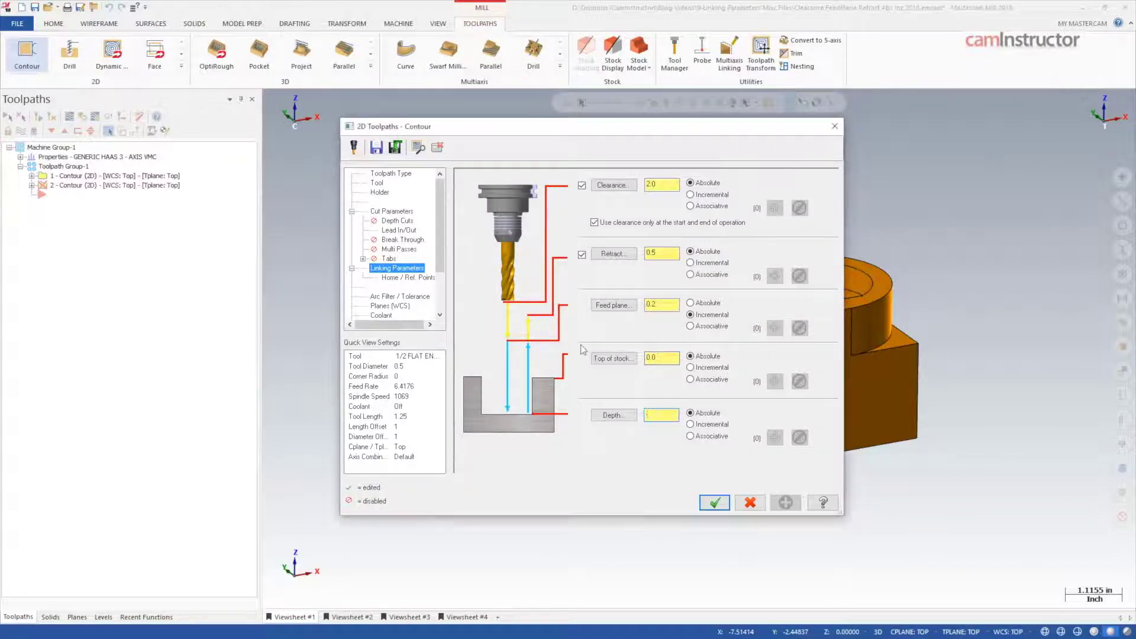
text(-0.5)
click(714, 503)
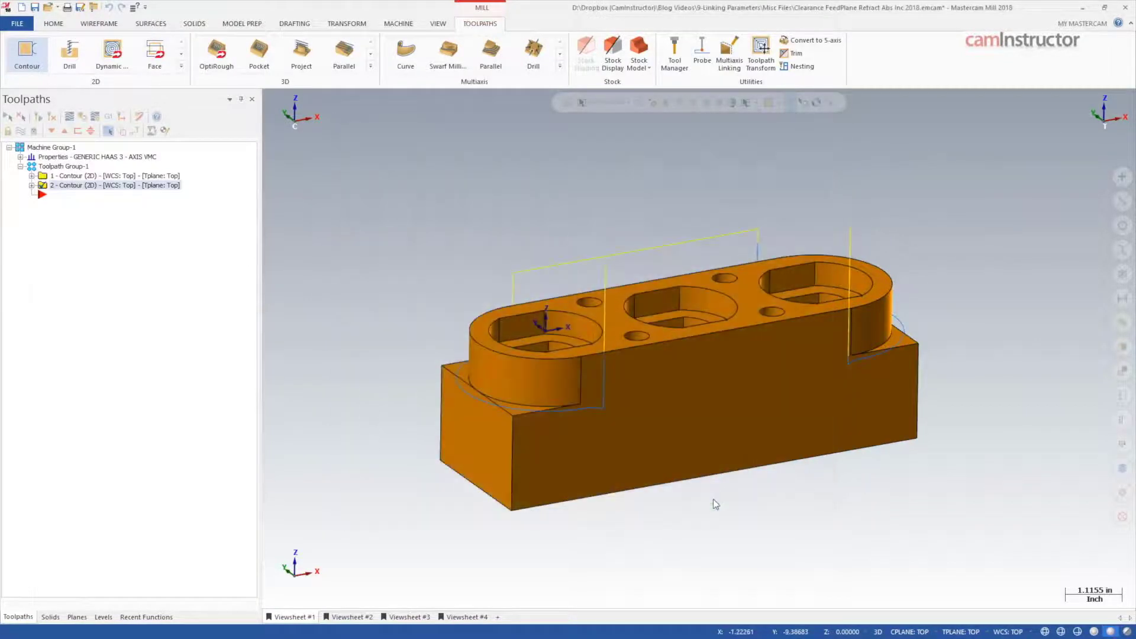
- Examine the second contour's rapid, retract and plunge heights around the part with Analyze Toolpath
click(55, 24)
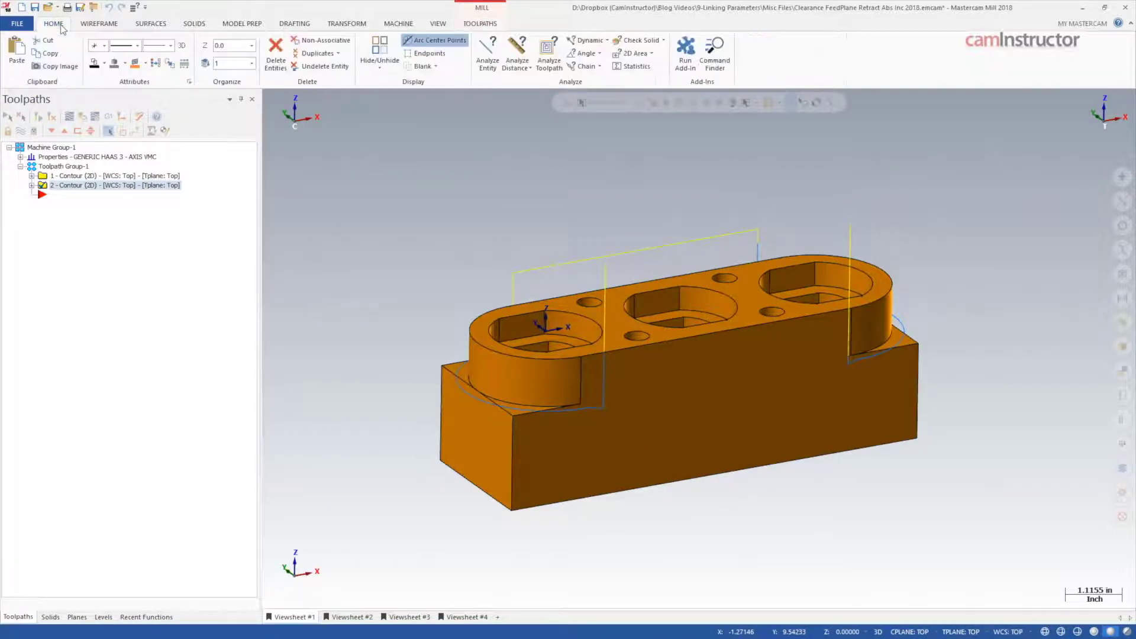
click(548, 59)
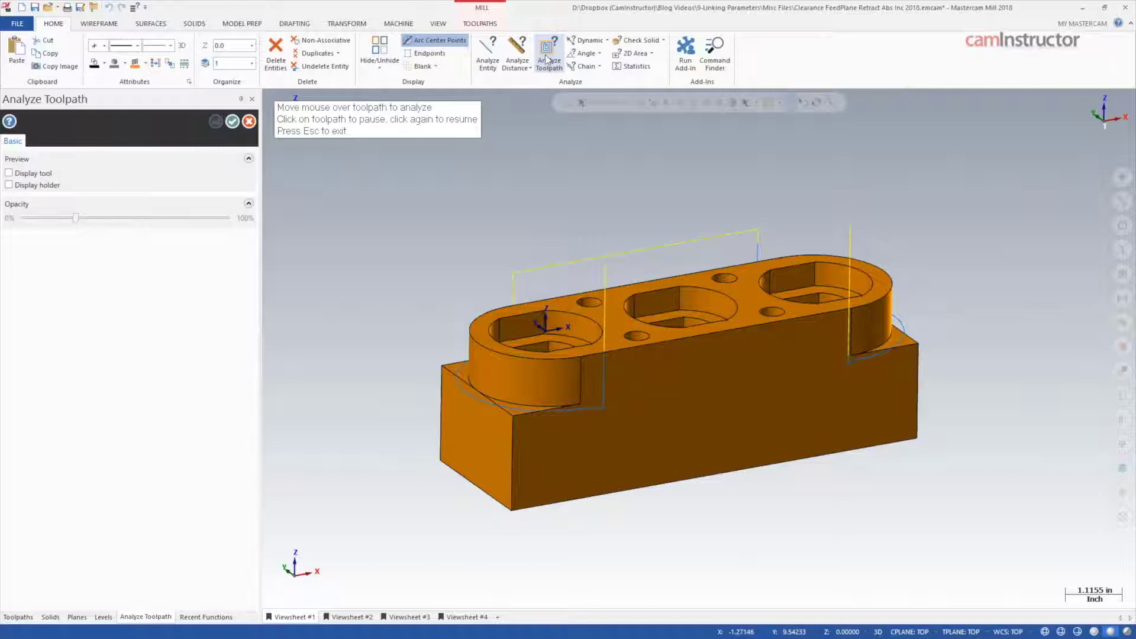
mouse_move(603, 269)
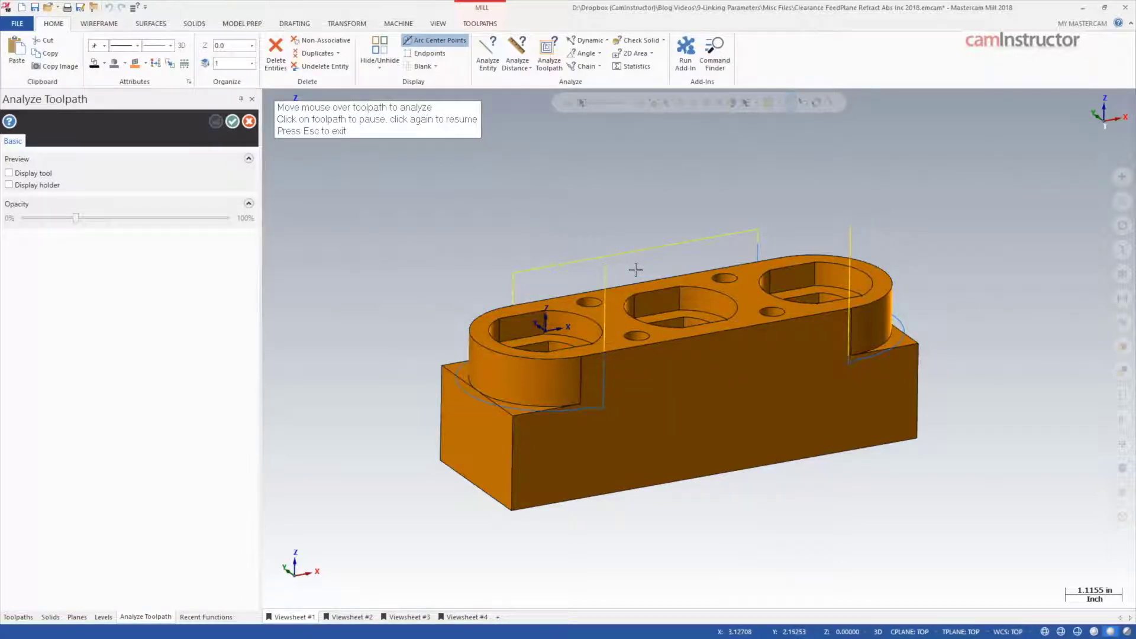
key(alt+2)
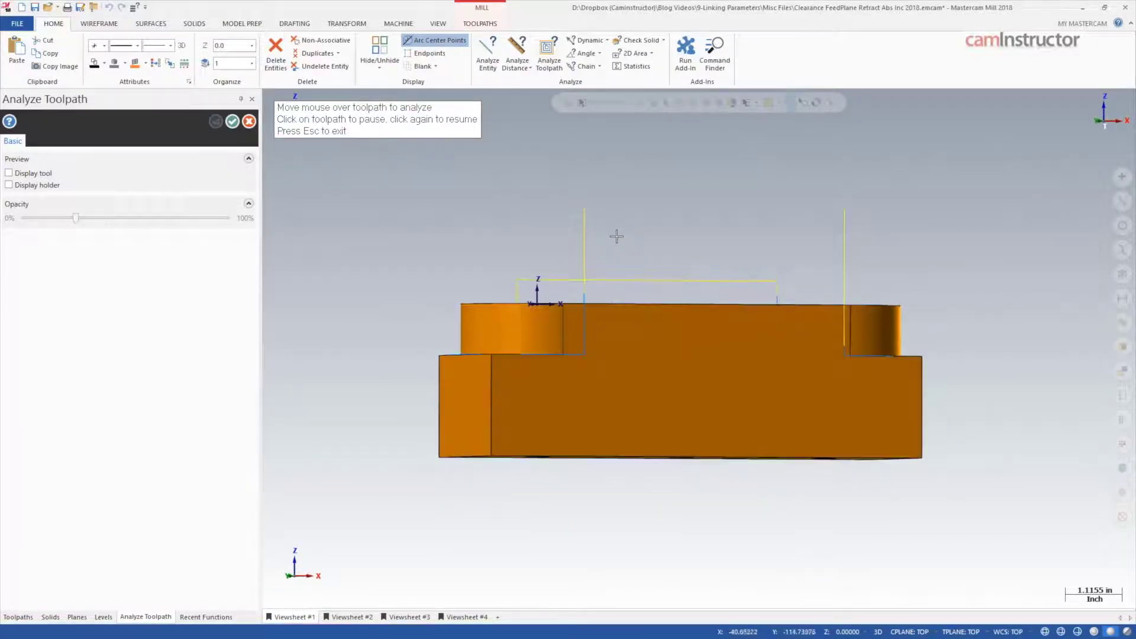
scroll(598, 287, up, 5)
mouse_move(556, 302)
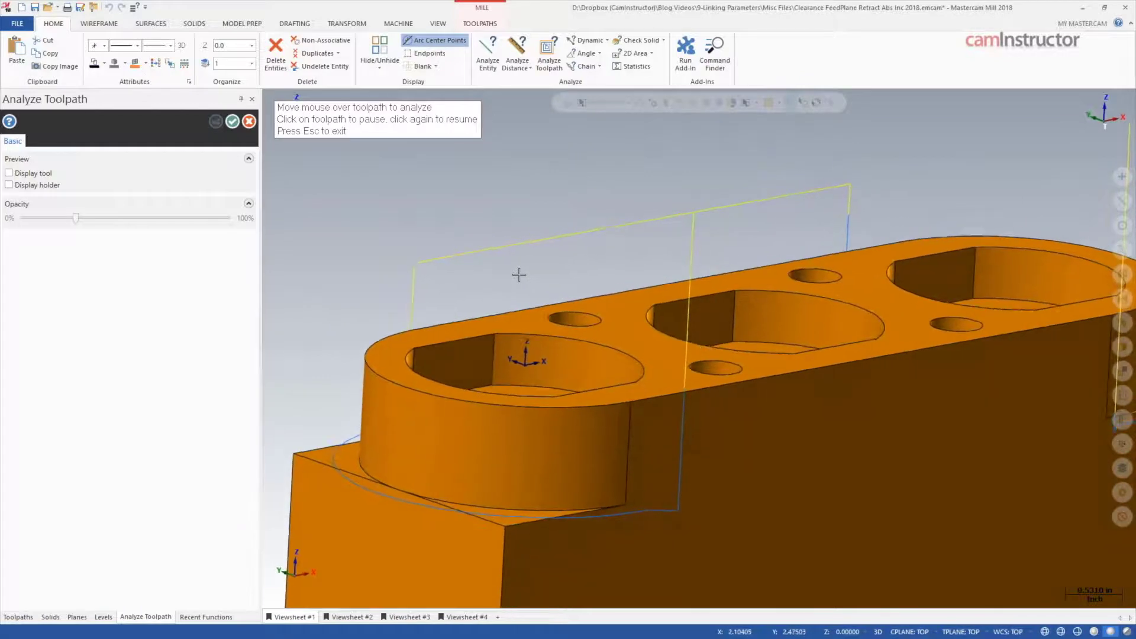
middle_drag(520, 274, 602, 278)
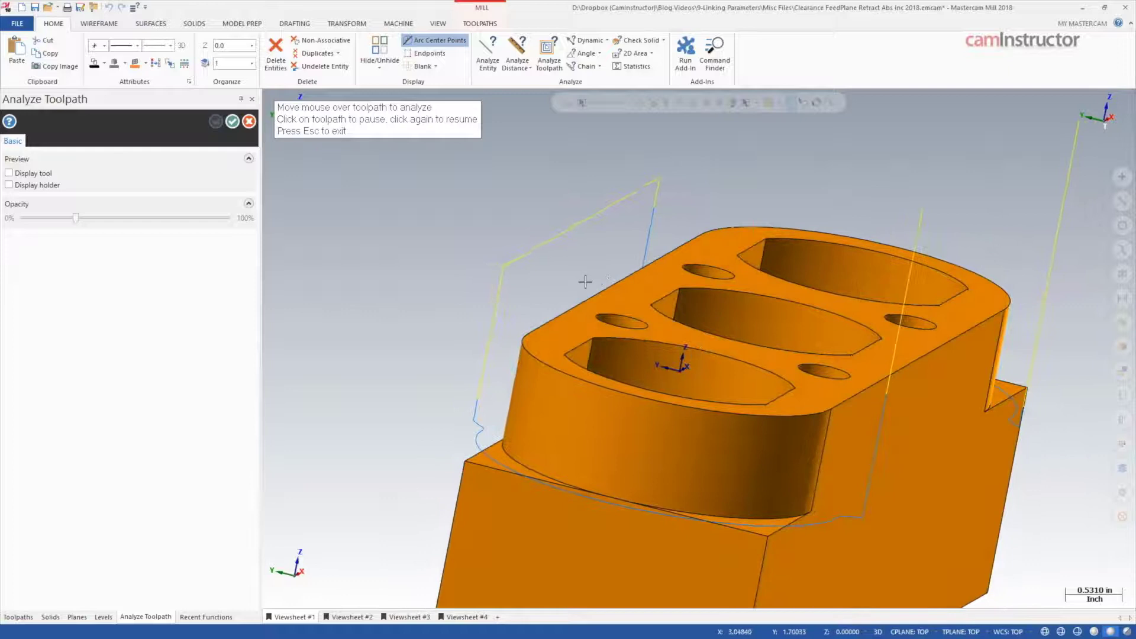
mouse_move(472, 420)
click(249, 121)
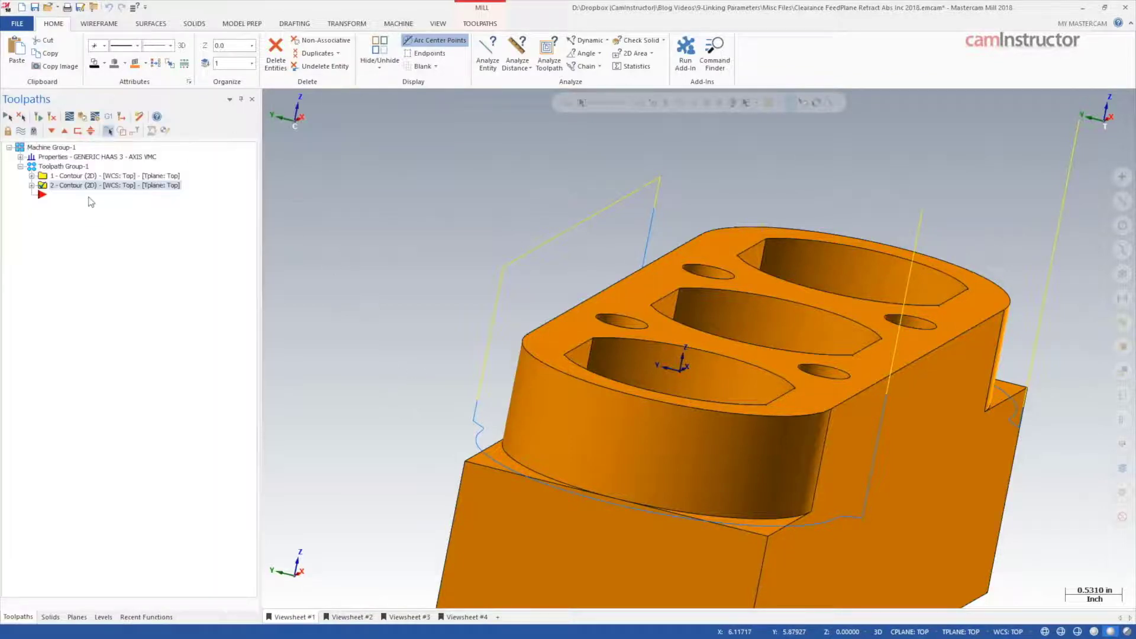
- Switch the second contour's feed plane to Absolute and regenerate the operation
click(31, 185)
click(74, 195)
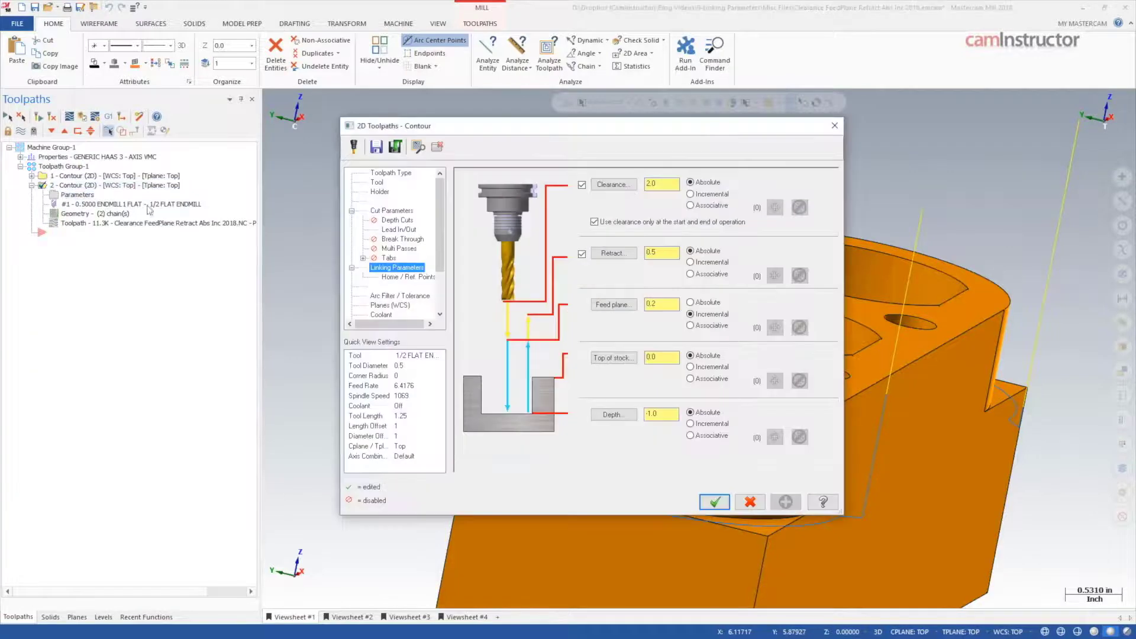
click(708, 303)
click(715, 502)
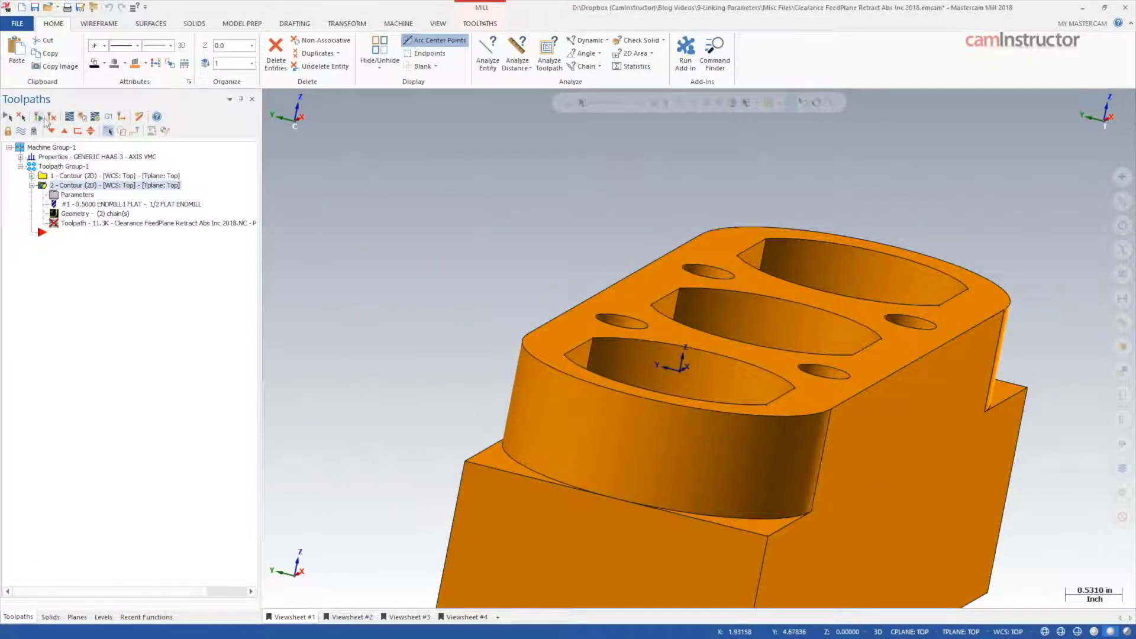
click(44, 118)
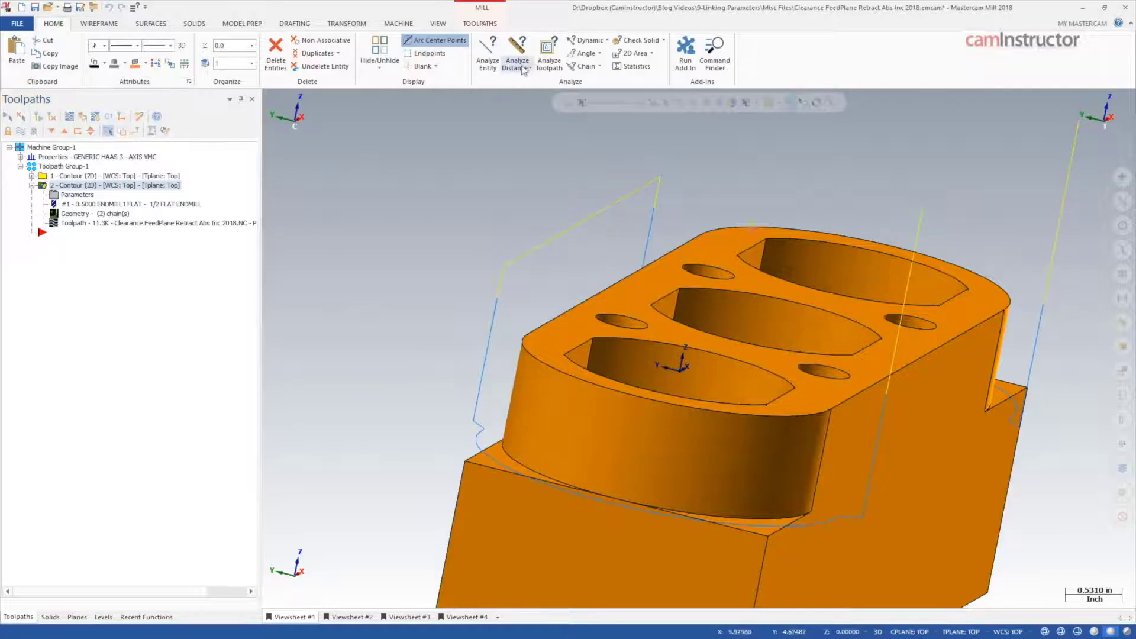
- Check the regenerated moves with Analyze Toolpath and set the second contour's feed plane back to Incremental
click(546, 56)
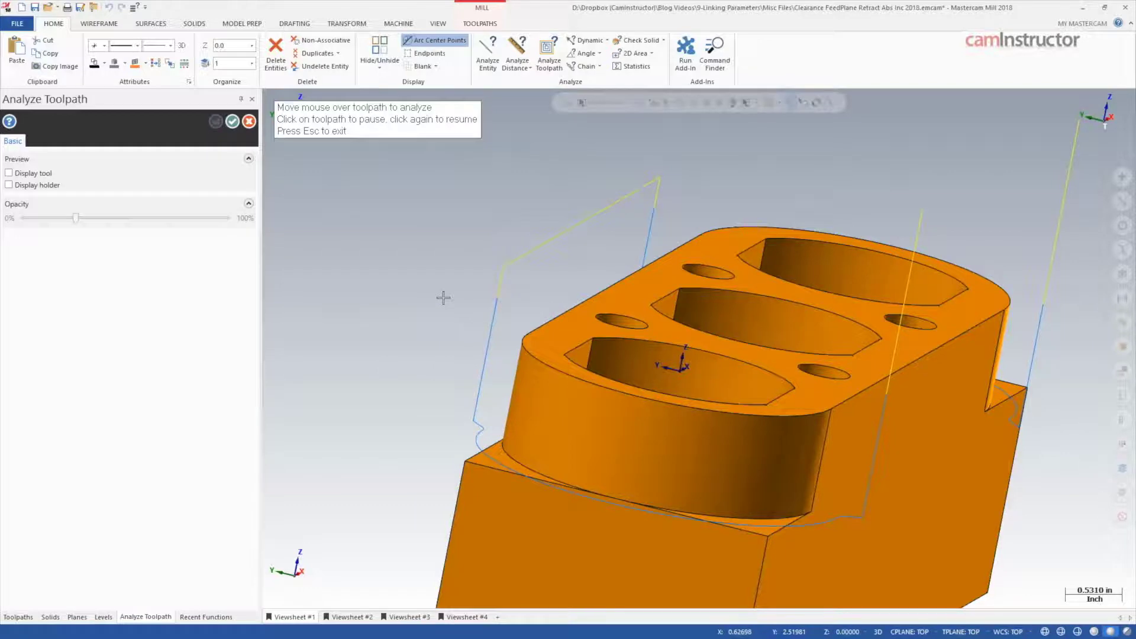
click(249, 122)
click(82, 195)
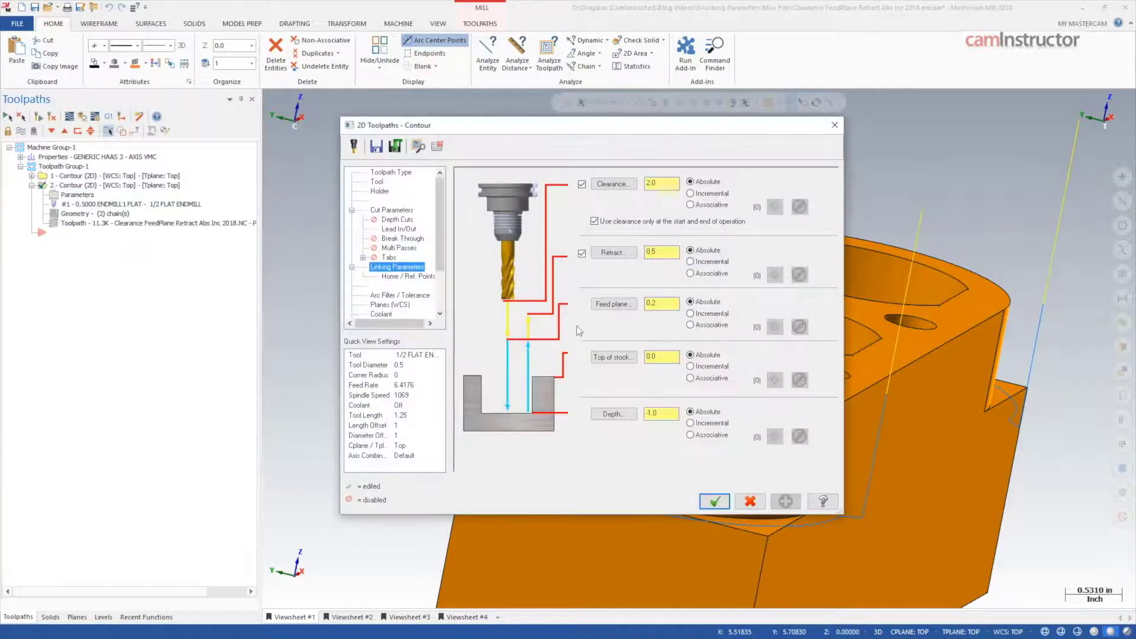
click(715, 501)
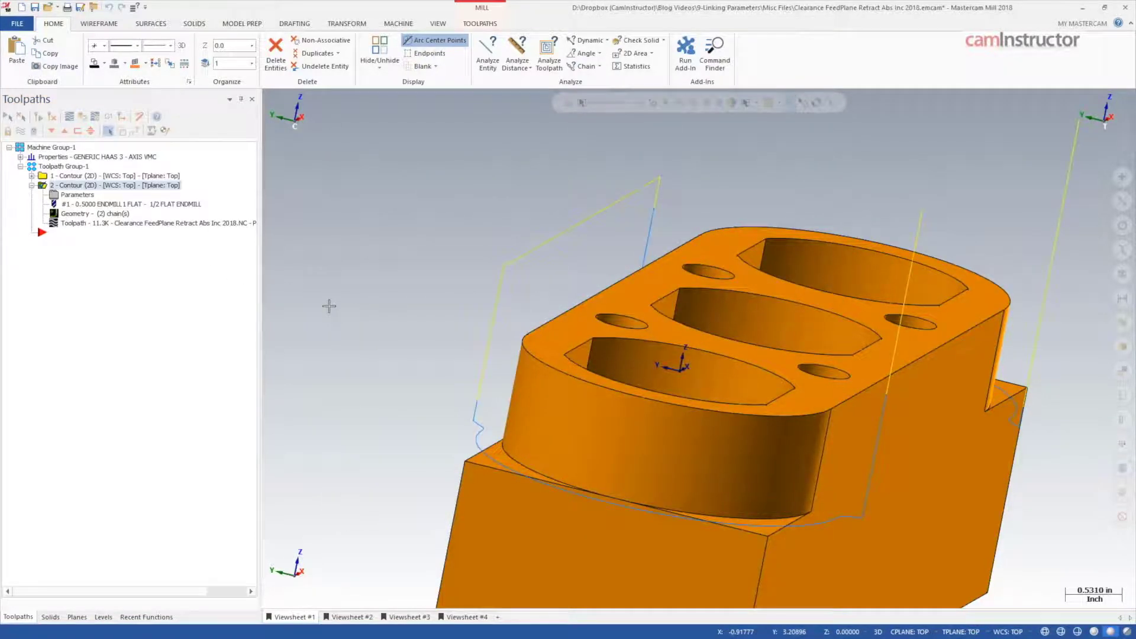
- Analyze the second contour's feed-plane and retract positions from both sides of the part, and restore the saved Viewsheet #1 view
click(549, 54)
mouse_move(500, 265)
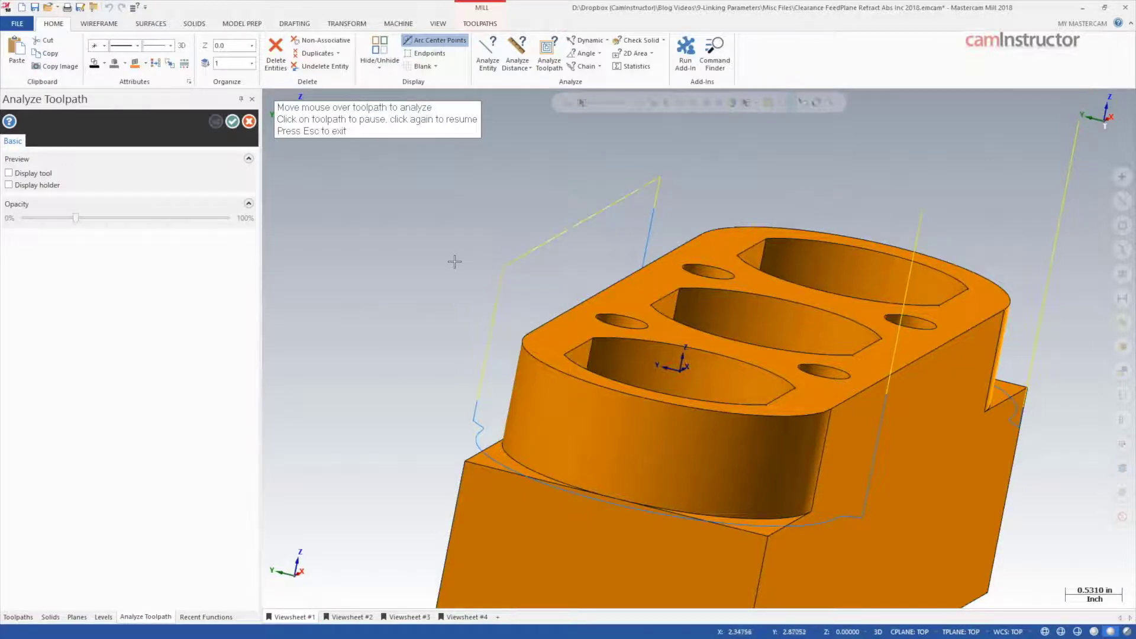
middle_drag(451, 258, 477, 261)
mouse_move(651, 293)
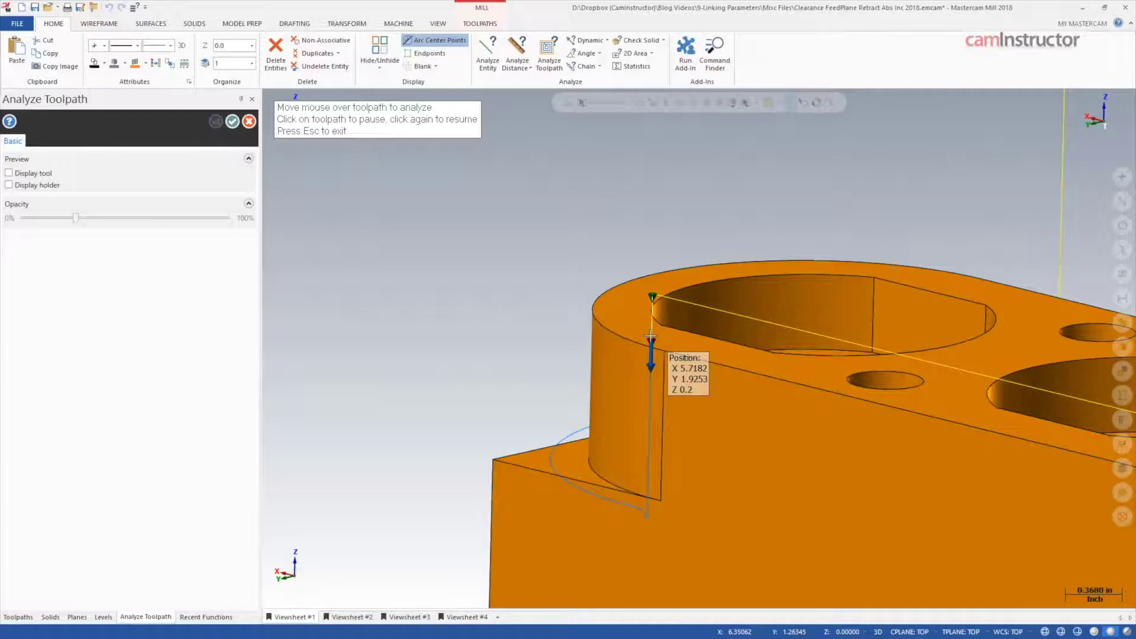
scroll(651, 336, down, 3)
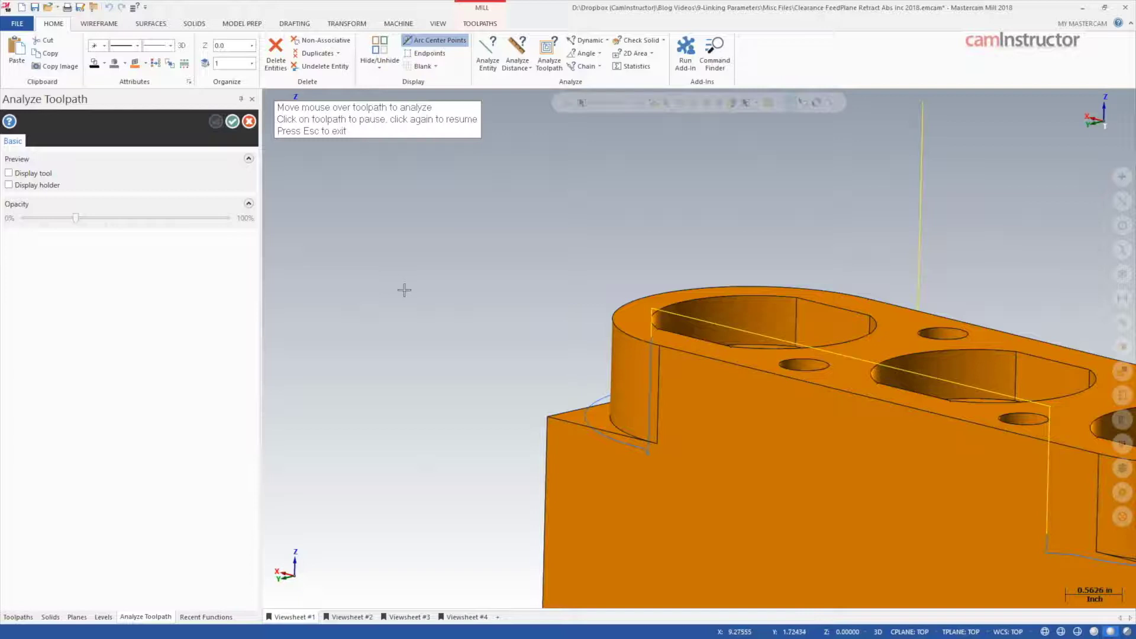
scroll(400, 305, down, 4)
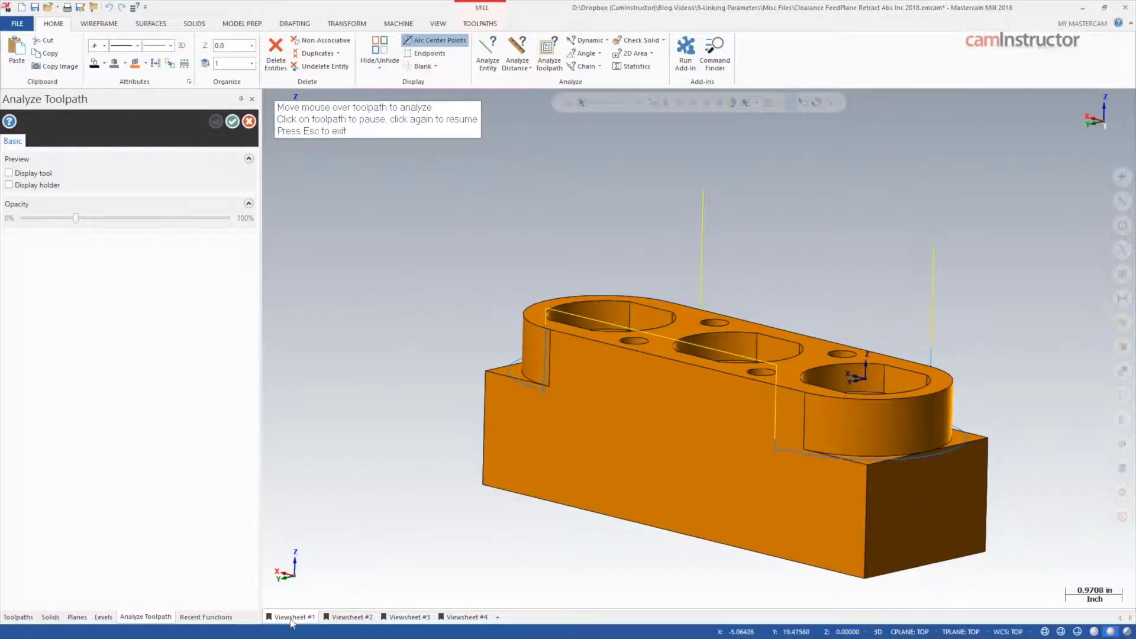
click(292, 617)
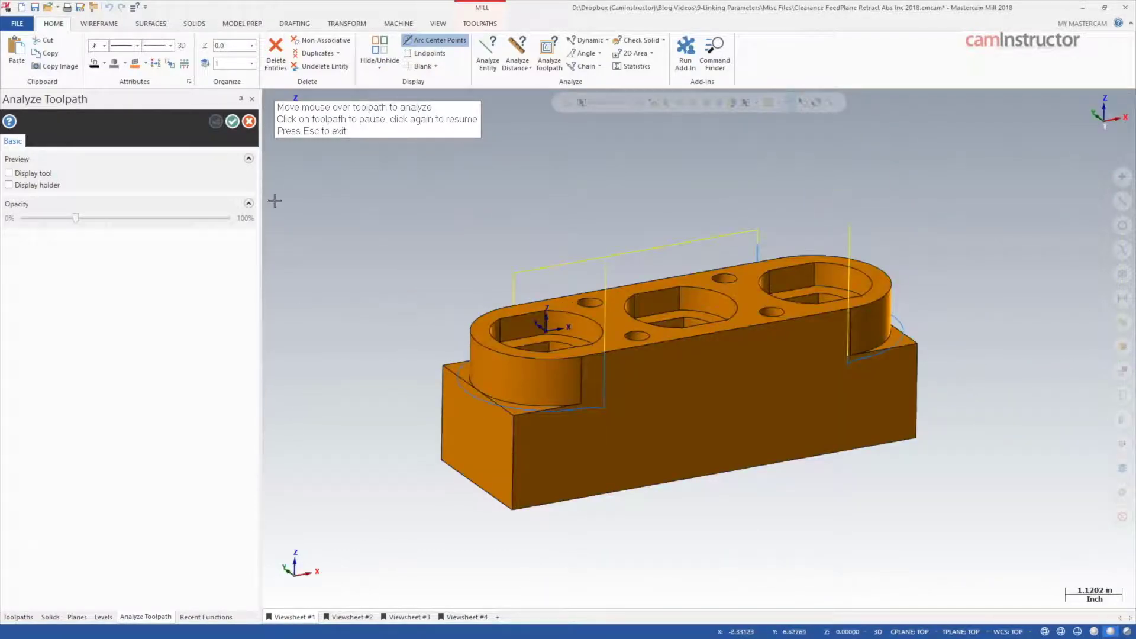
click(249, 123)
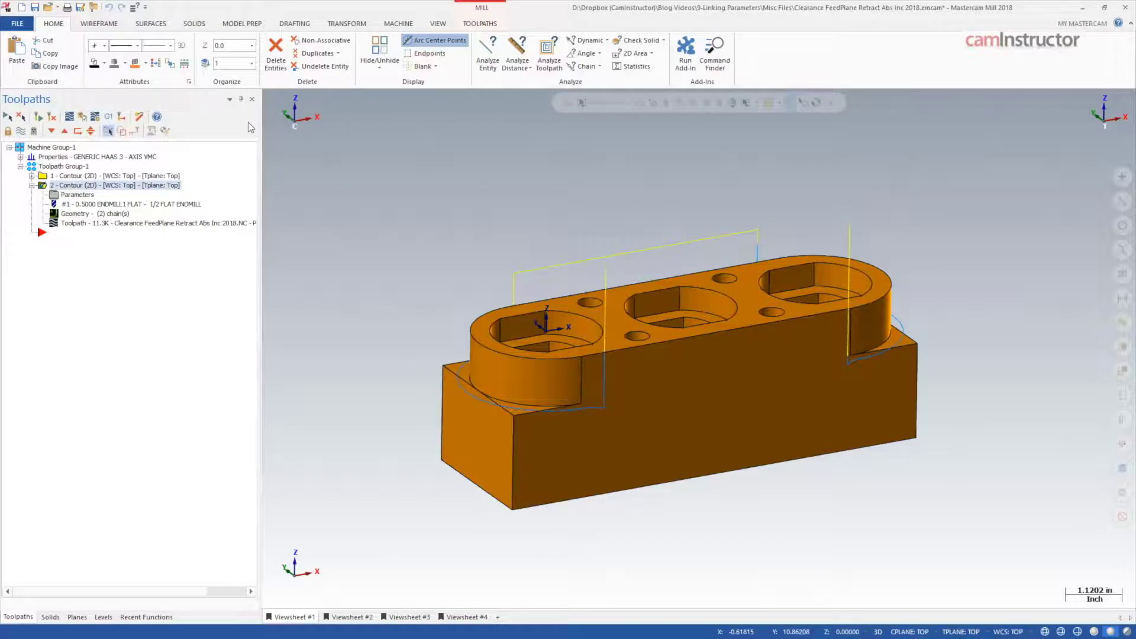
- Enable depth cuts for the second contour operation with a max rough step of 0.25
click(90, 198)
click(397, 219)
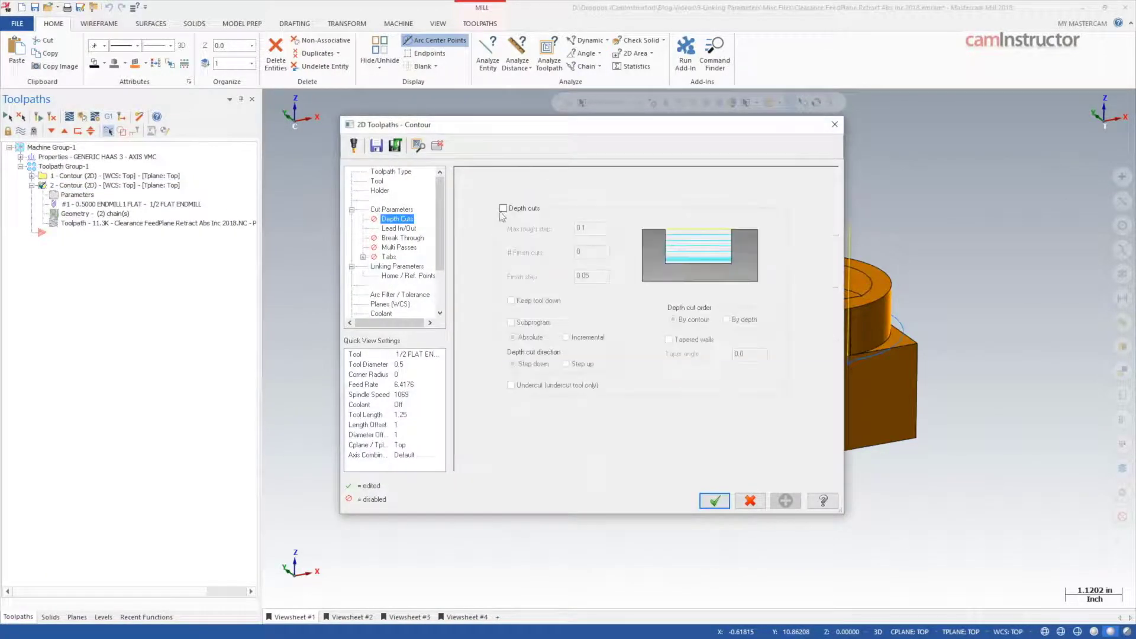
click(503, 209)
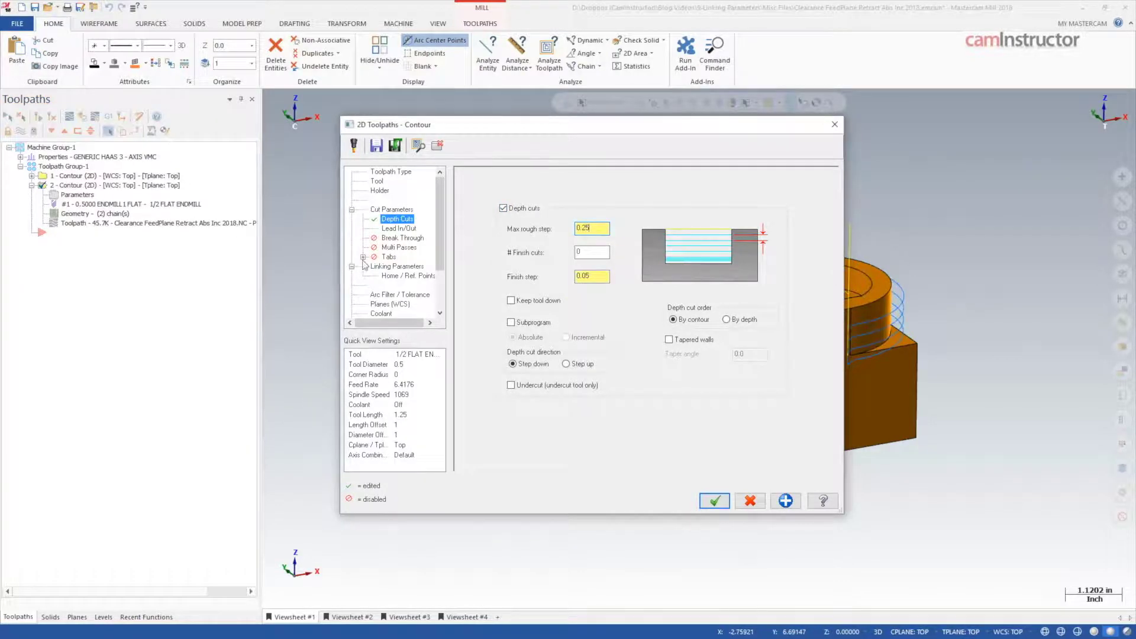
- Set the second contour's feed plane value to 0.05 in its linking parameters and accept the changes
click(395, 266)
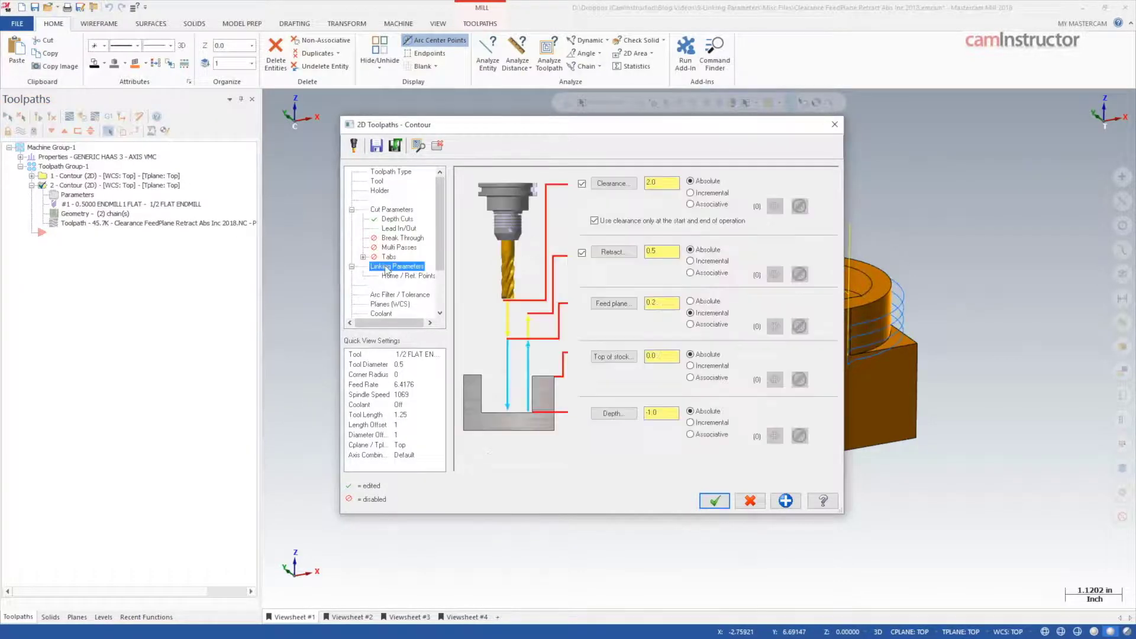
double_click(666, 304)
text(0.05)
click(715, 501)
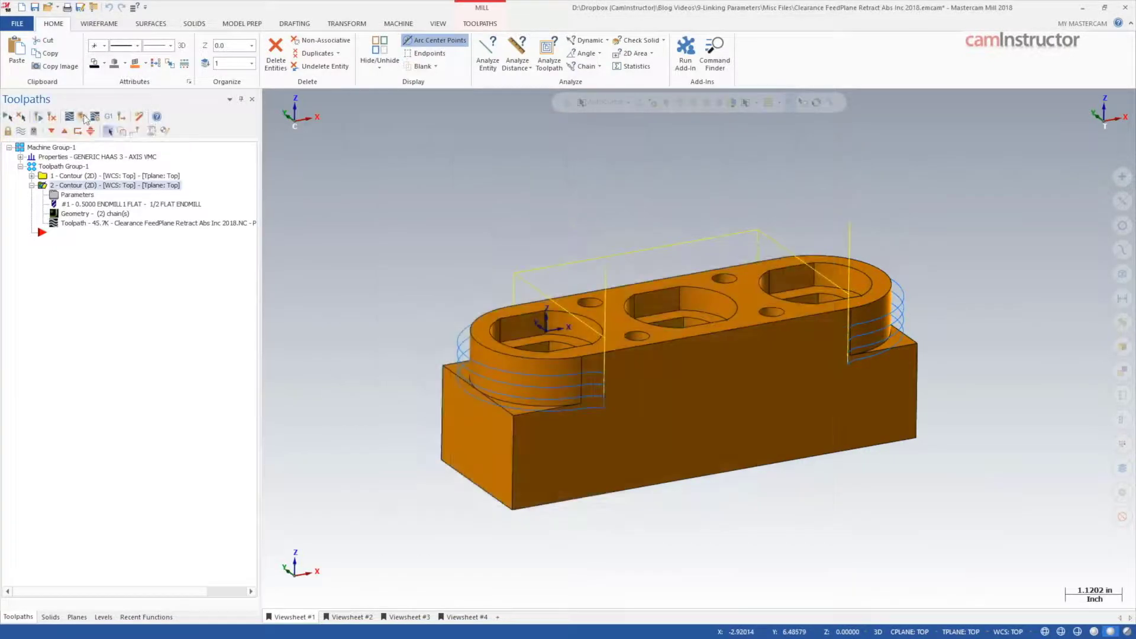
- Backplot the second contour and step through the first depth cut, its retract and the return to the start point
click(82, 116)
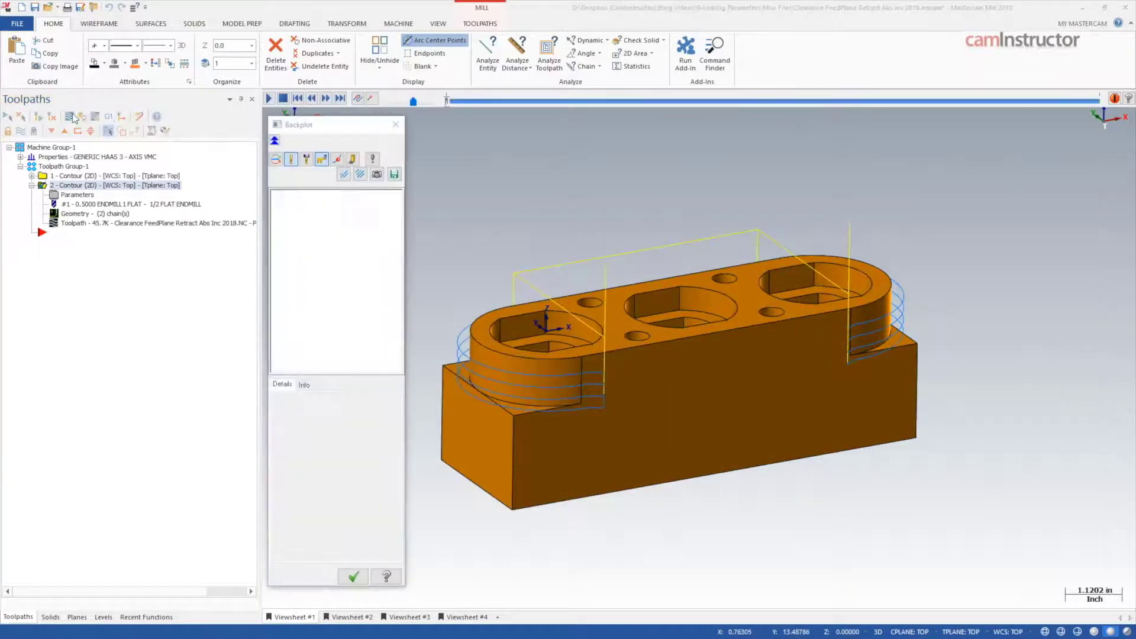
click(325, 98)
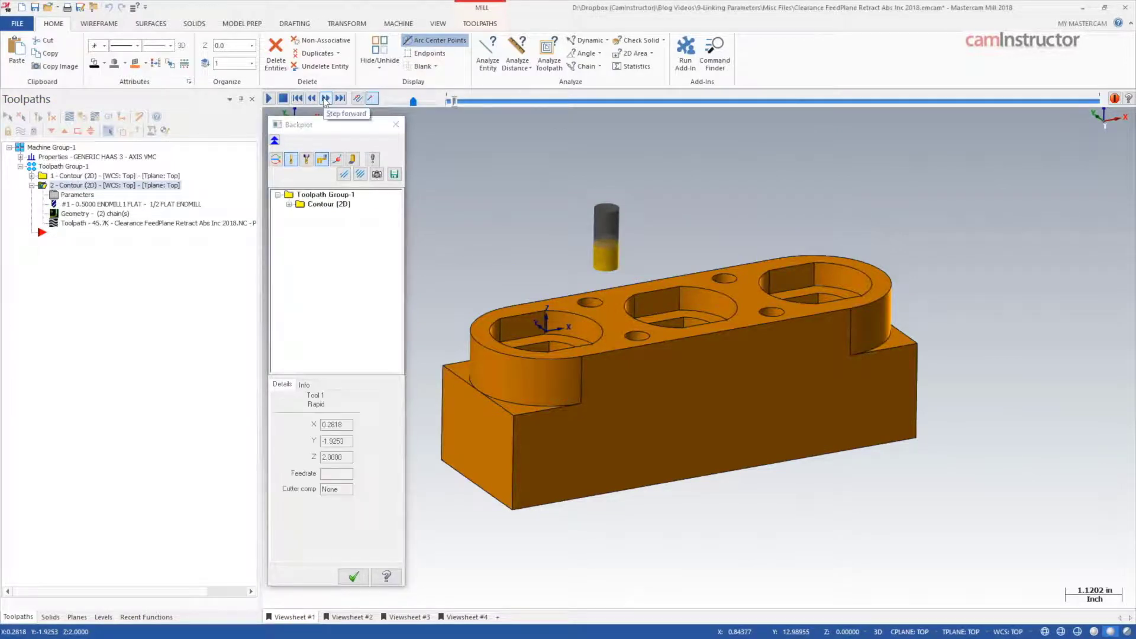
click(325, 98)
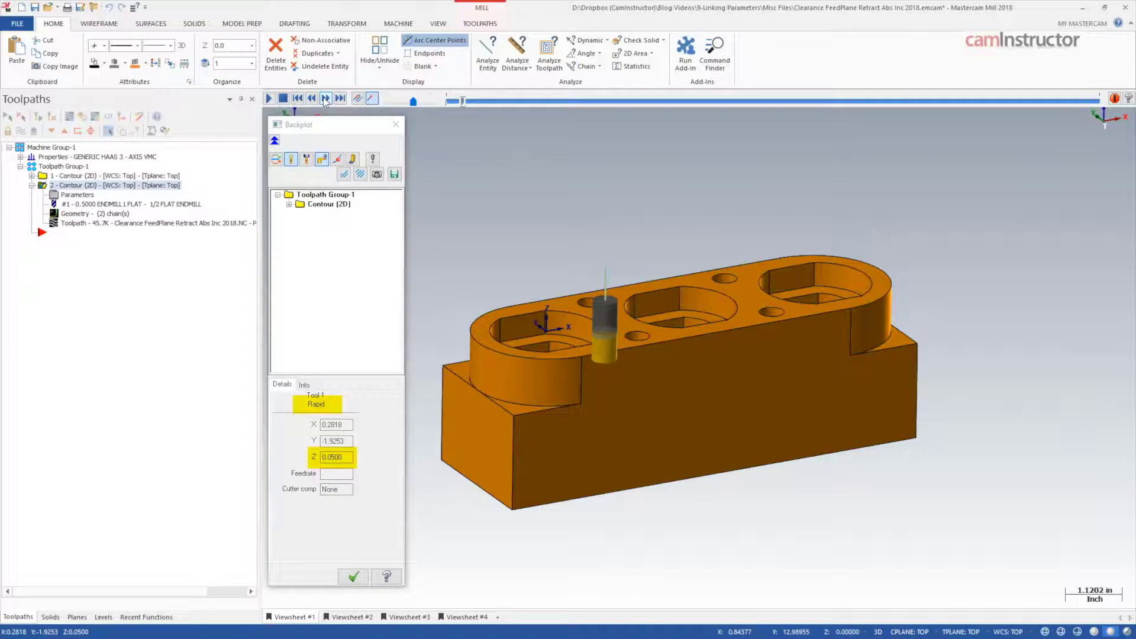
click(325, 98)
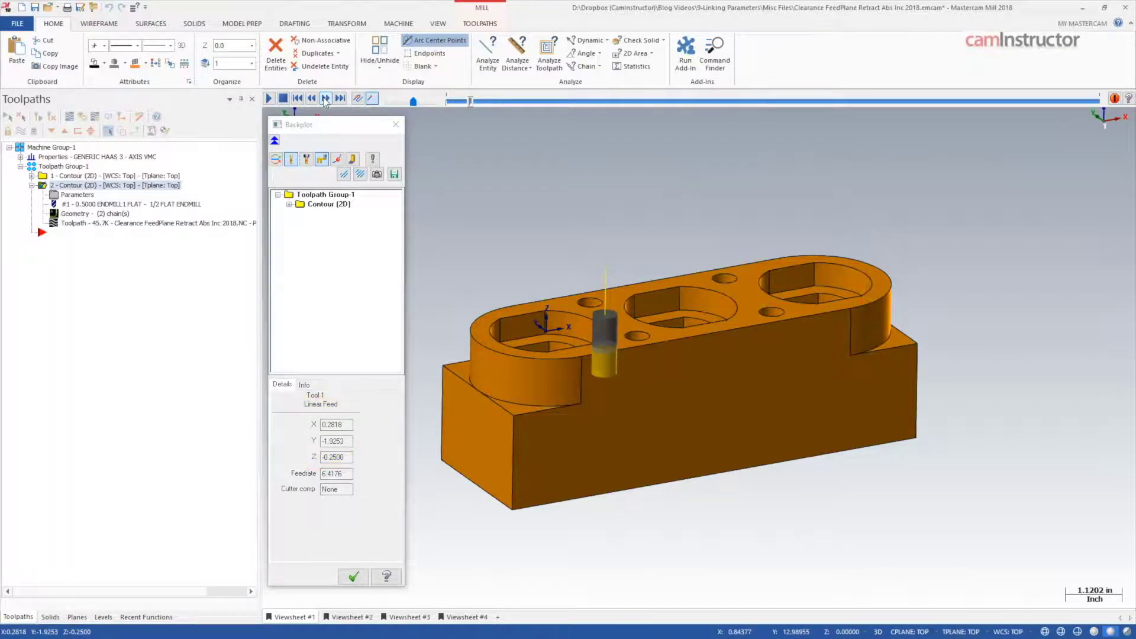
click(325, 98)
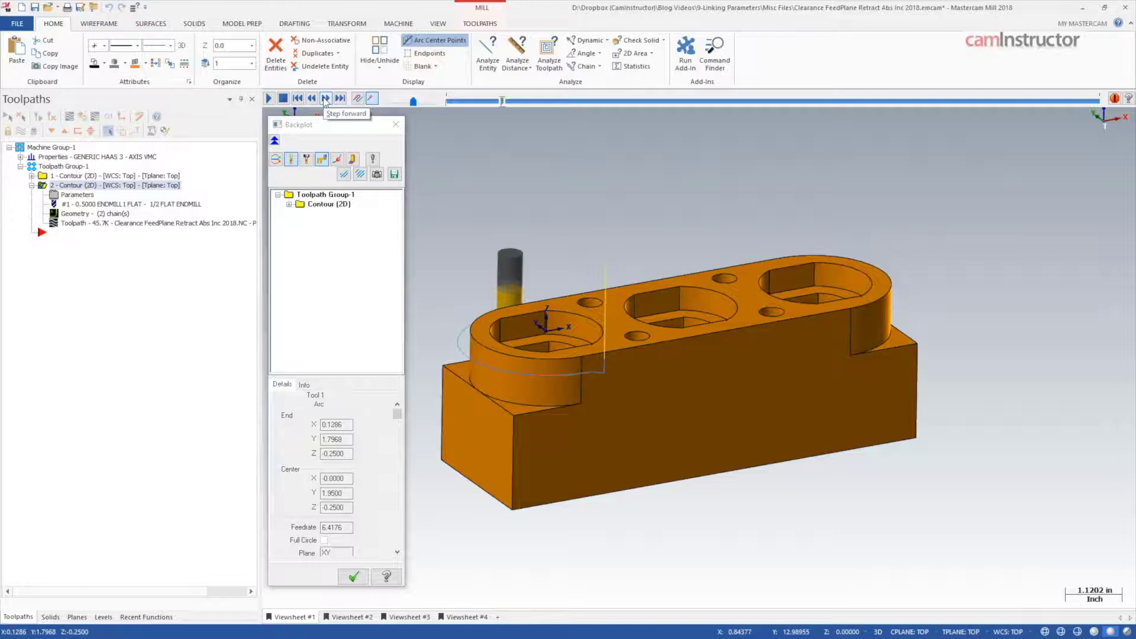
click(325, 98)
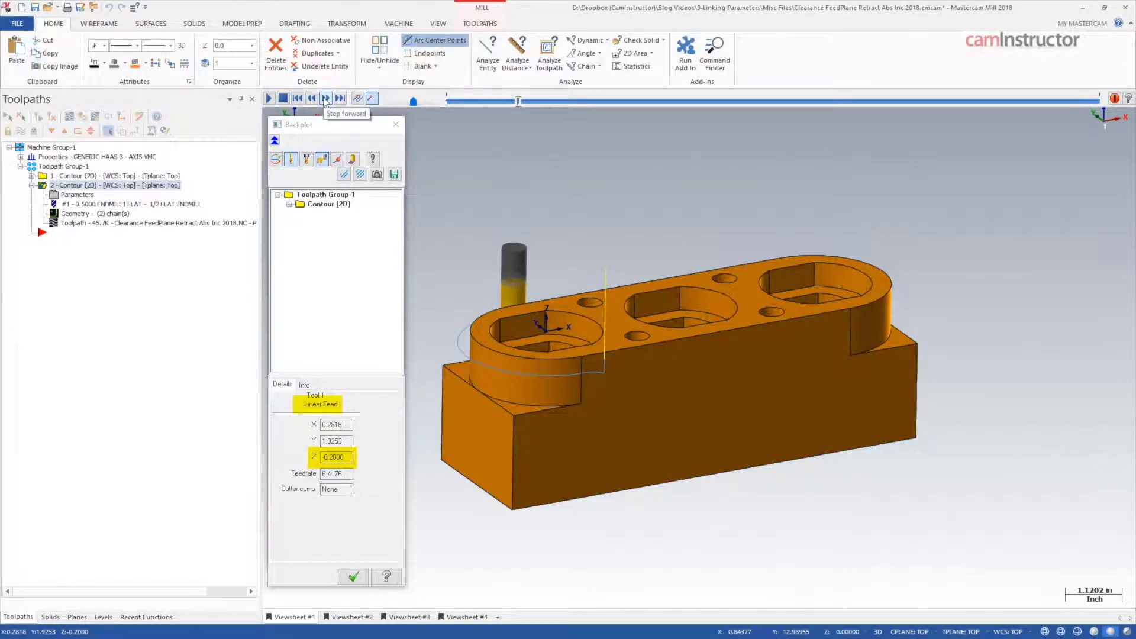
click(325, 98)
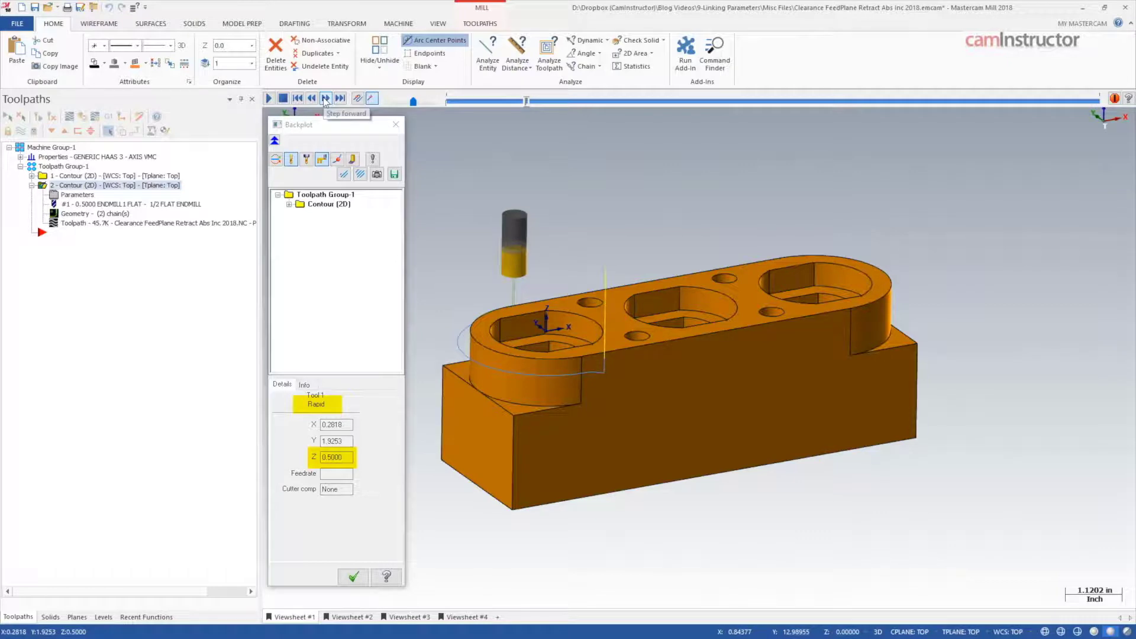
click(325, 98)
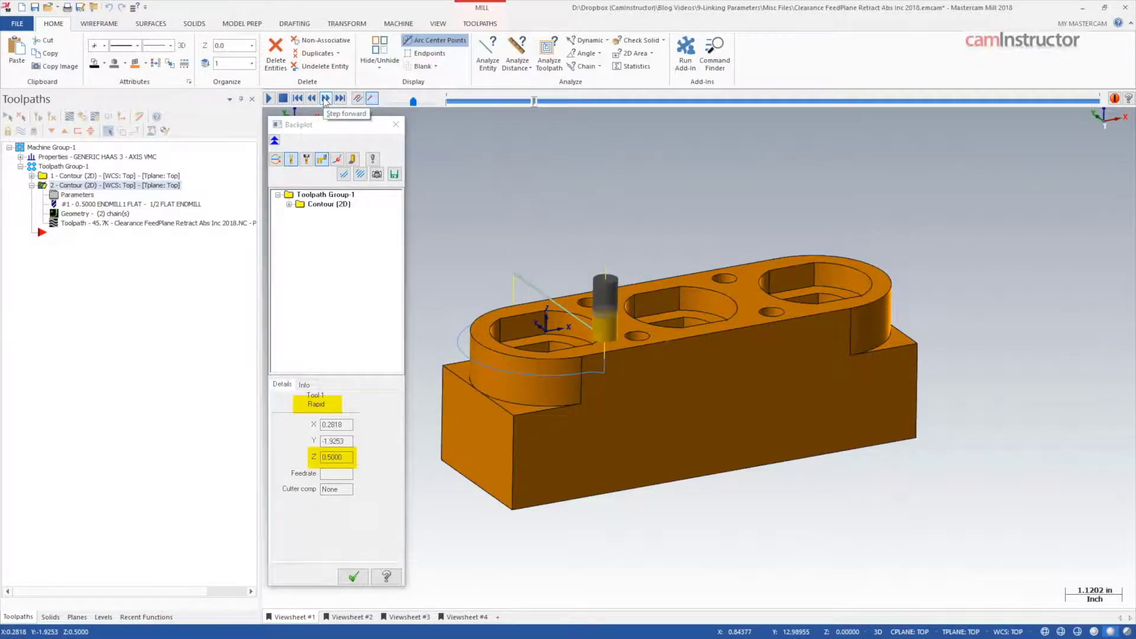
- Step the backplot through the second depth cut, examining the rapid, feed and retract Z moves
click(326, 98)
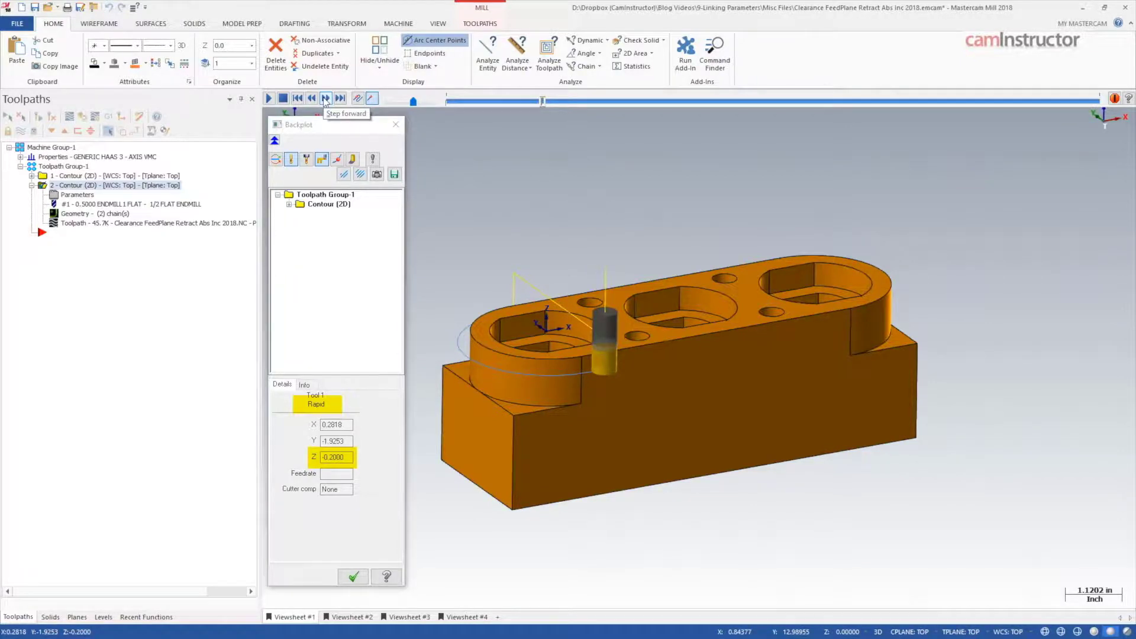
click(325, 99)
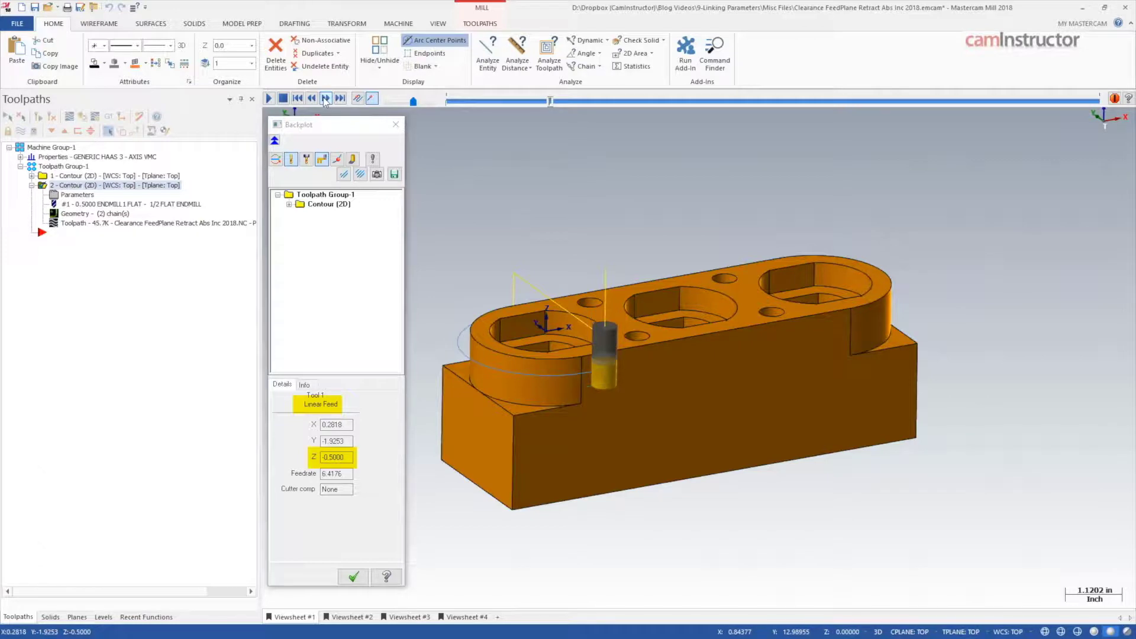
click(325, 98)
click(325, 98)
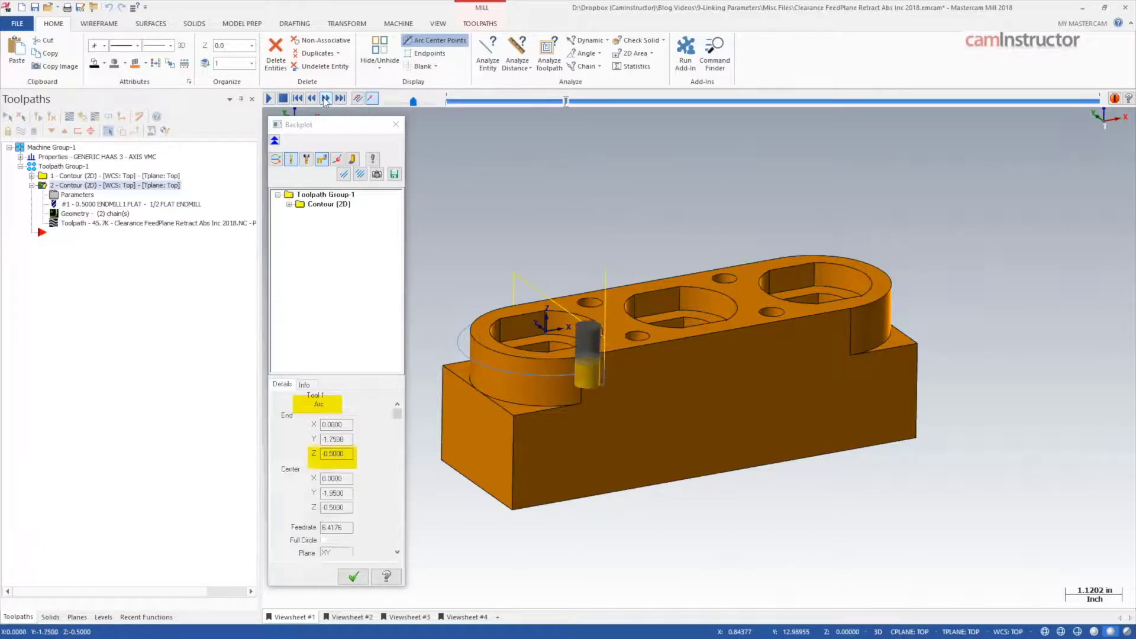
click(325, 99)
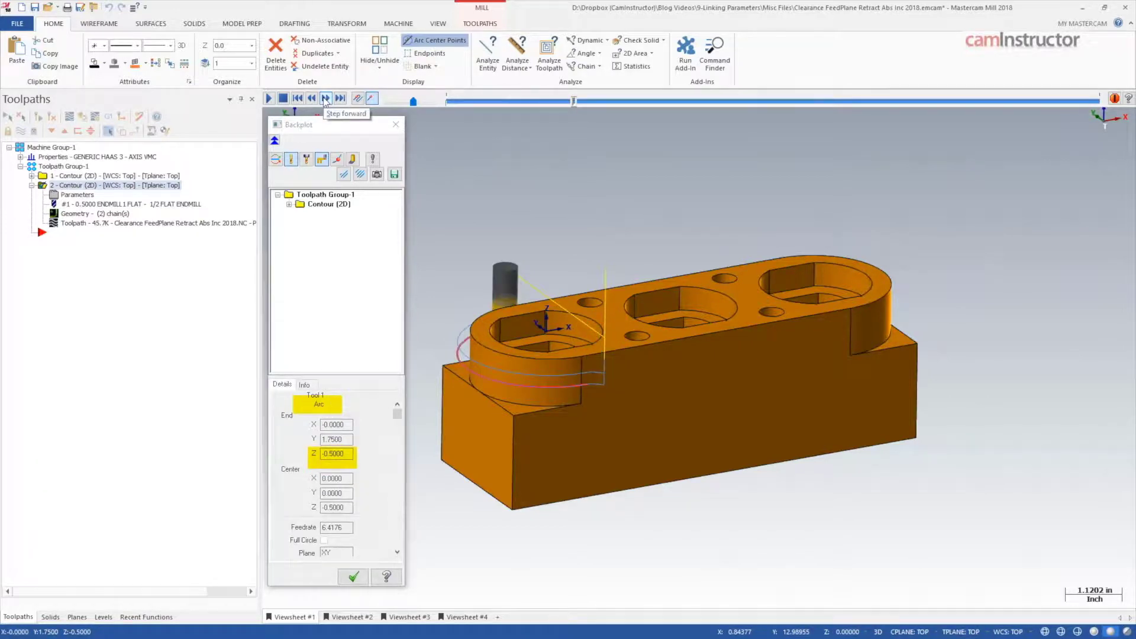
click(325, 99)
click(325, 99)
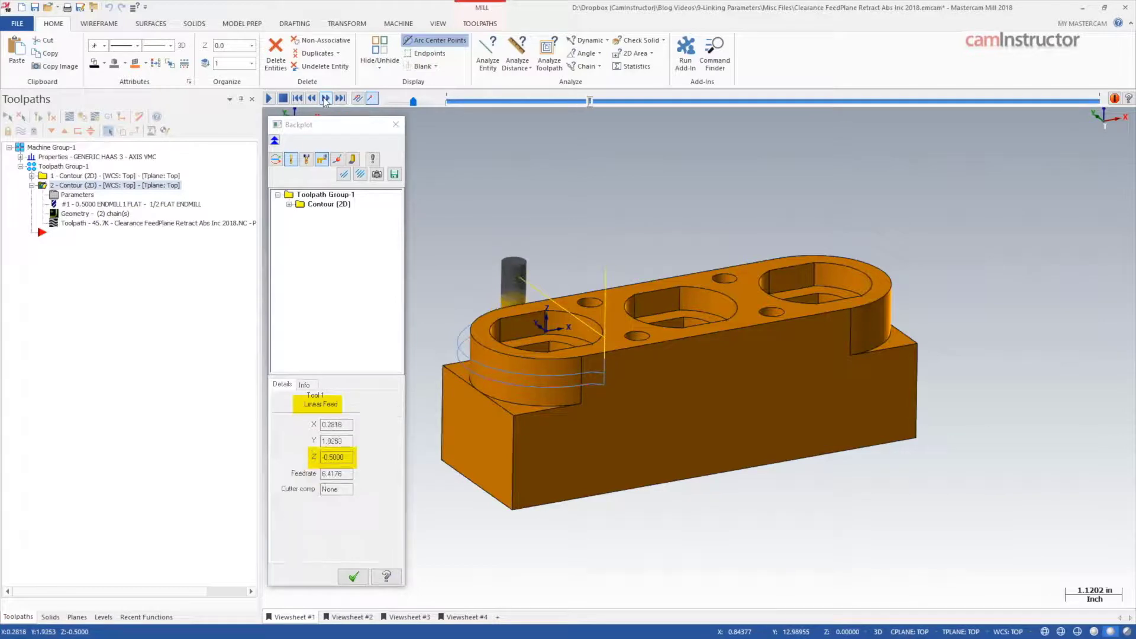
click(324, 99)
click(325, 99)
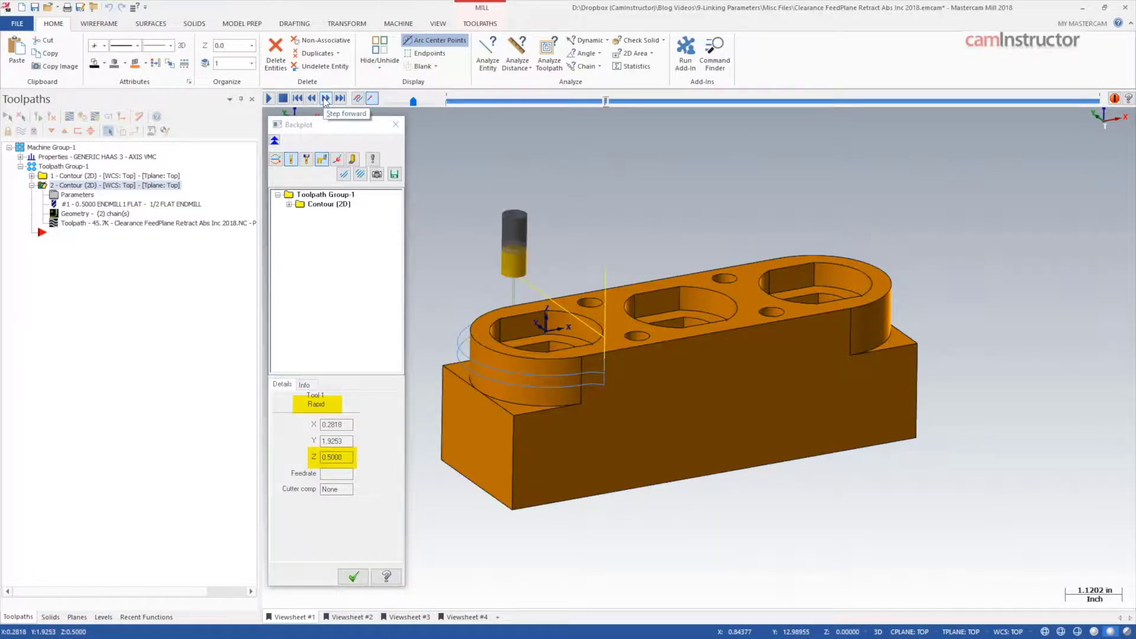
- Step the backplot through the third depth cut and its retract, and close Backplot
click(325, 99)
click(325, 98)
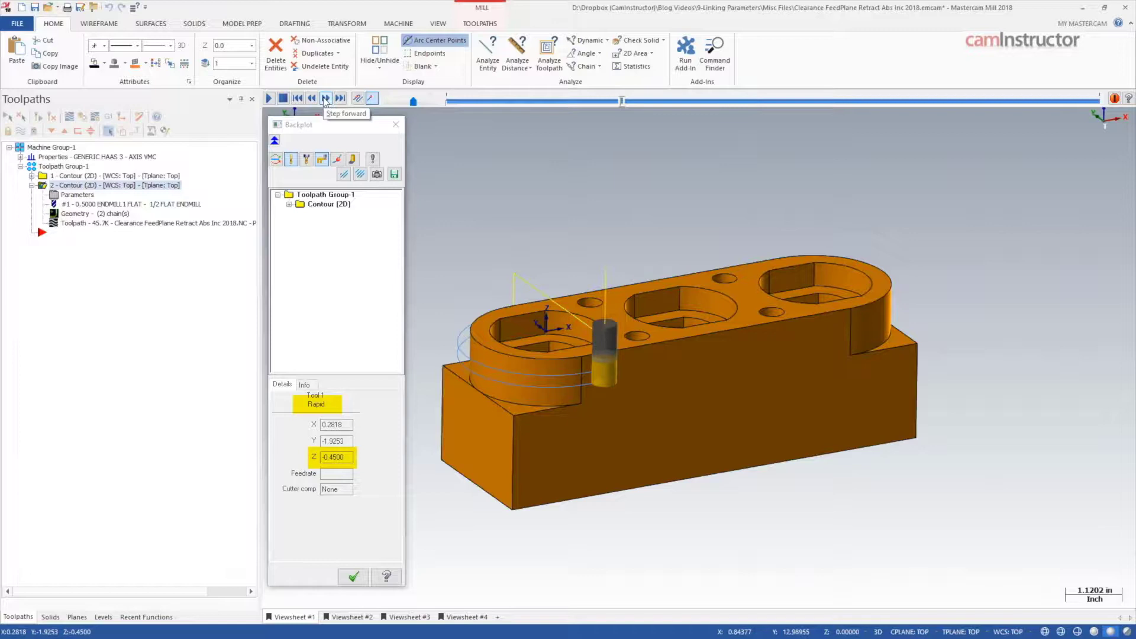
click(325, 99)
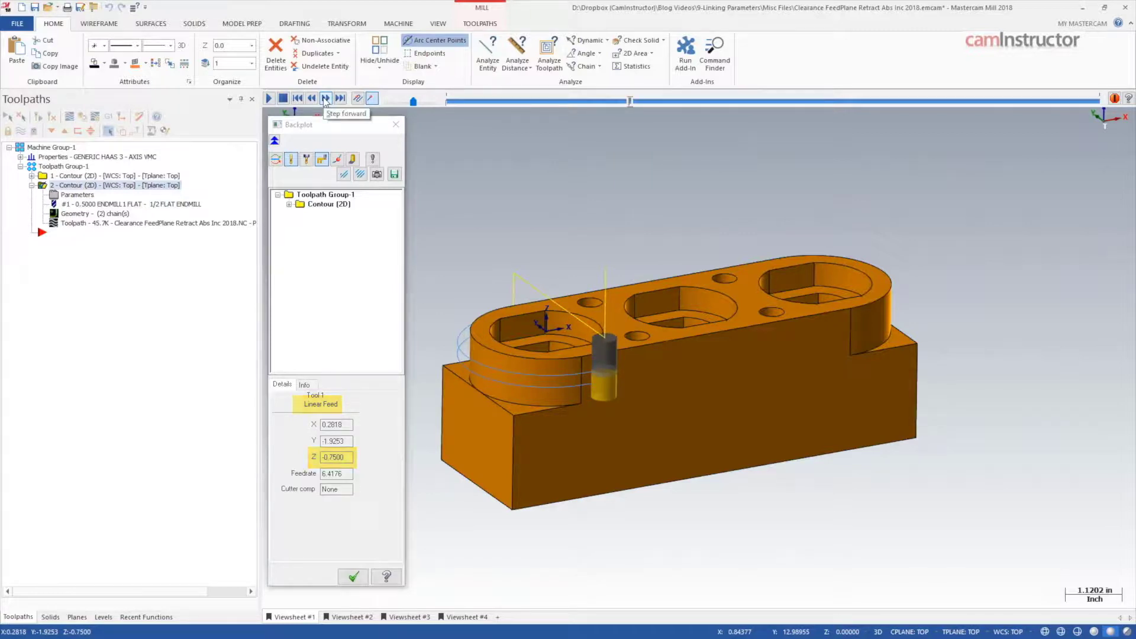
click(325, 99)
click(325, 99)
click(325, 99)
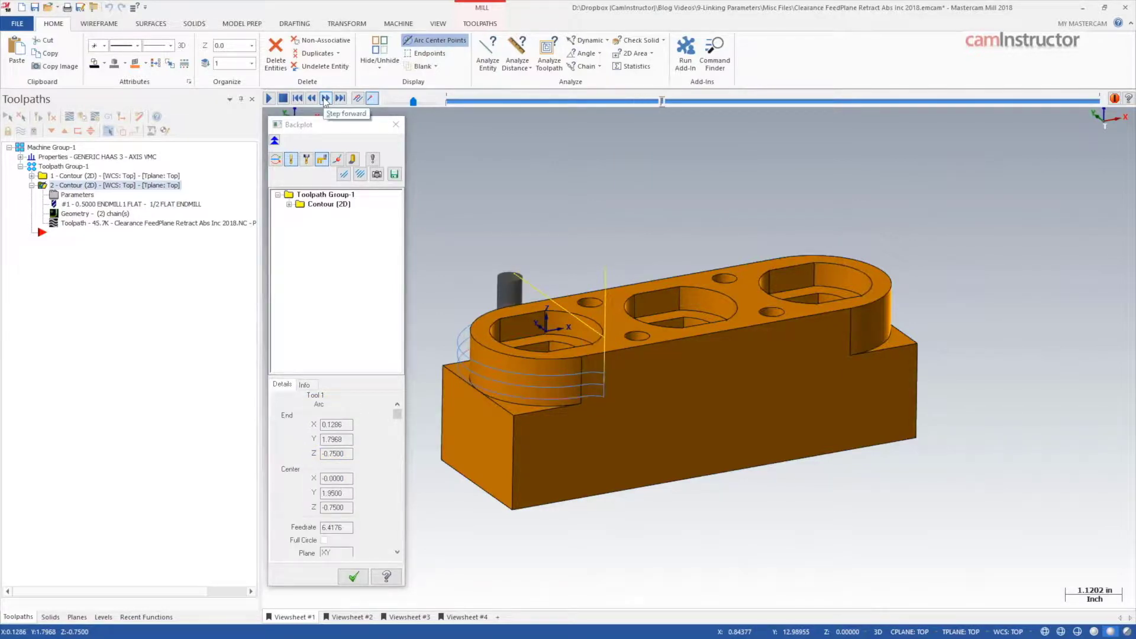
click(325, 99)
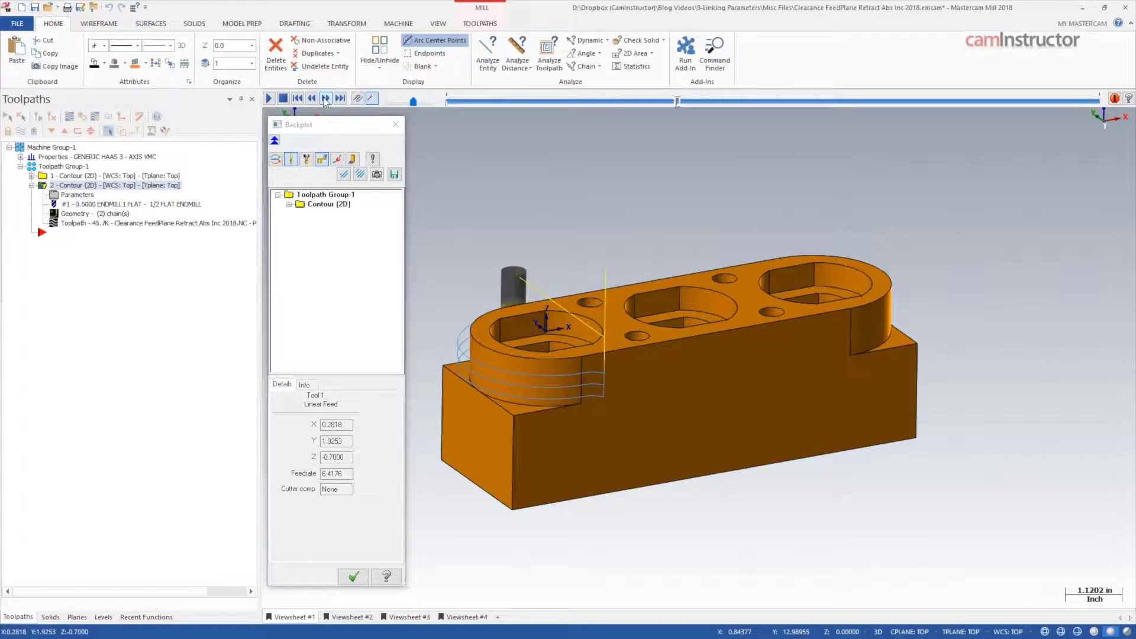
click(325, 99)
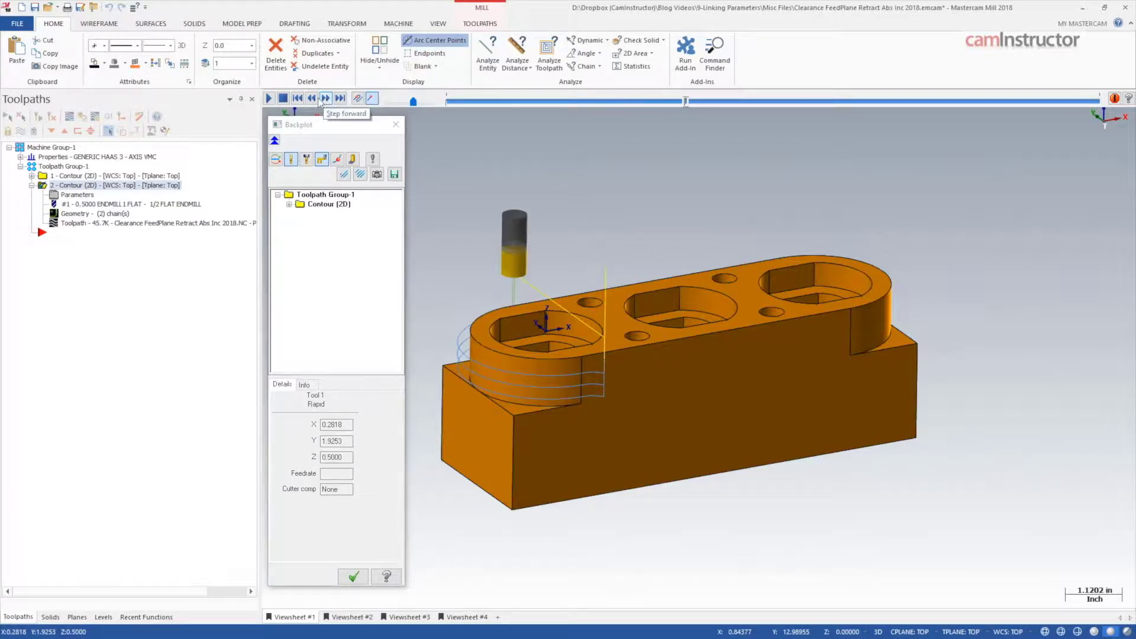
click(396, 125)
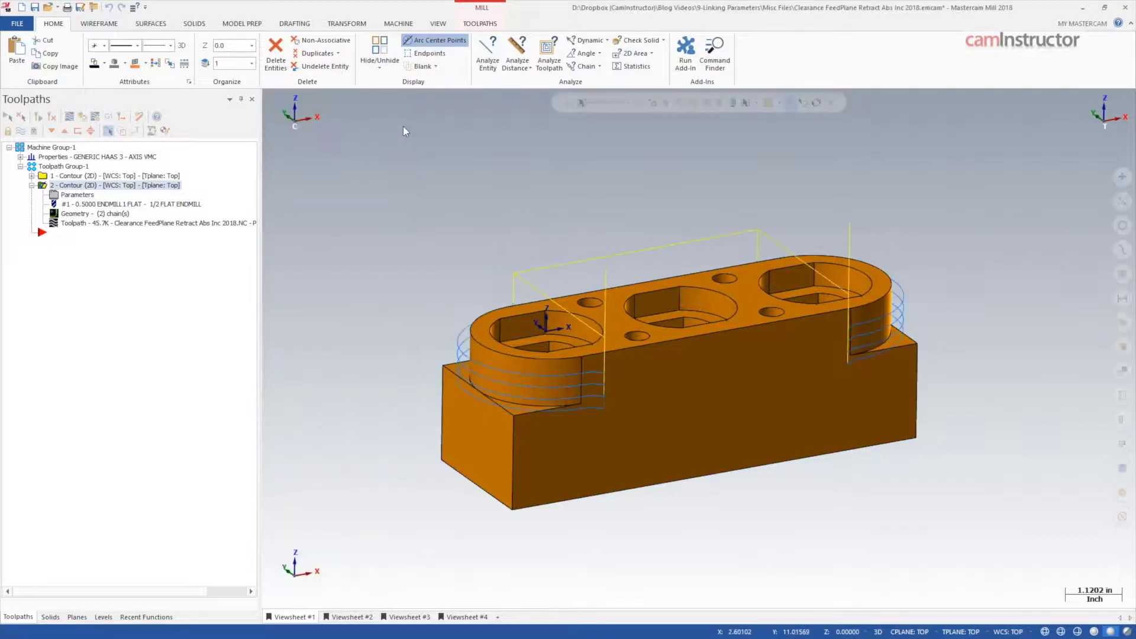
- Examine the plunge rate in the second contour operation's tool settings
click(83, 195)
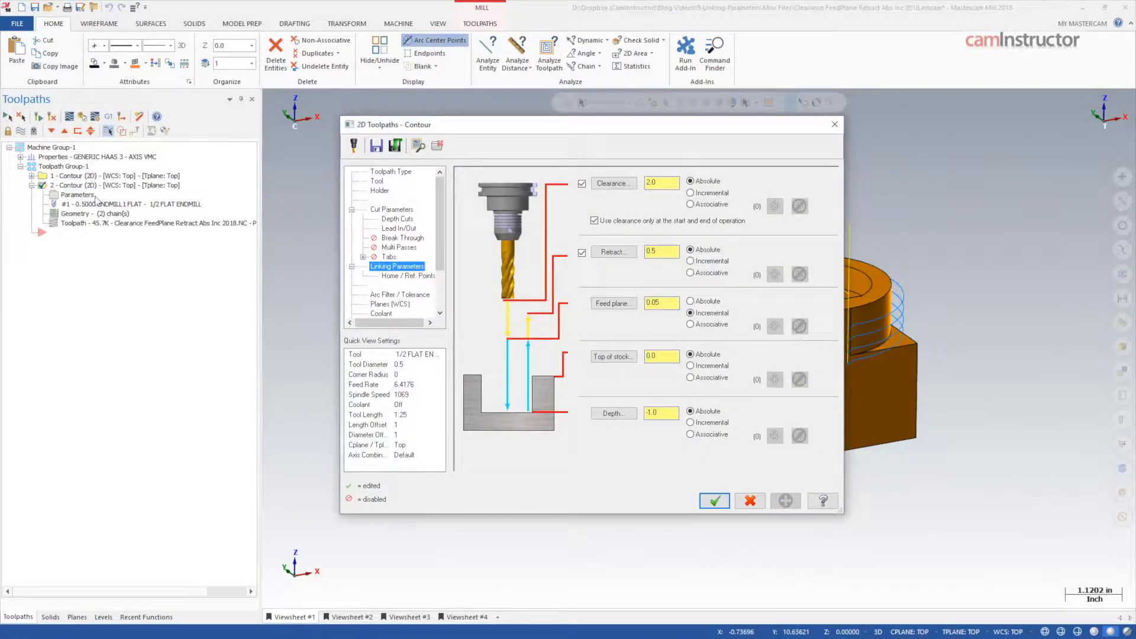
click(377, 181)
double_click(720, 358)
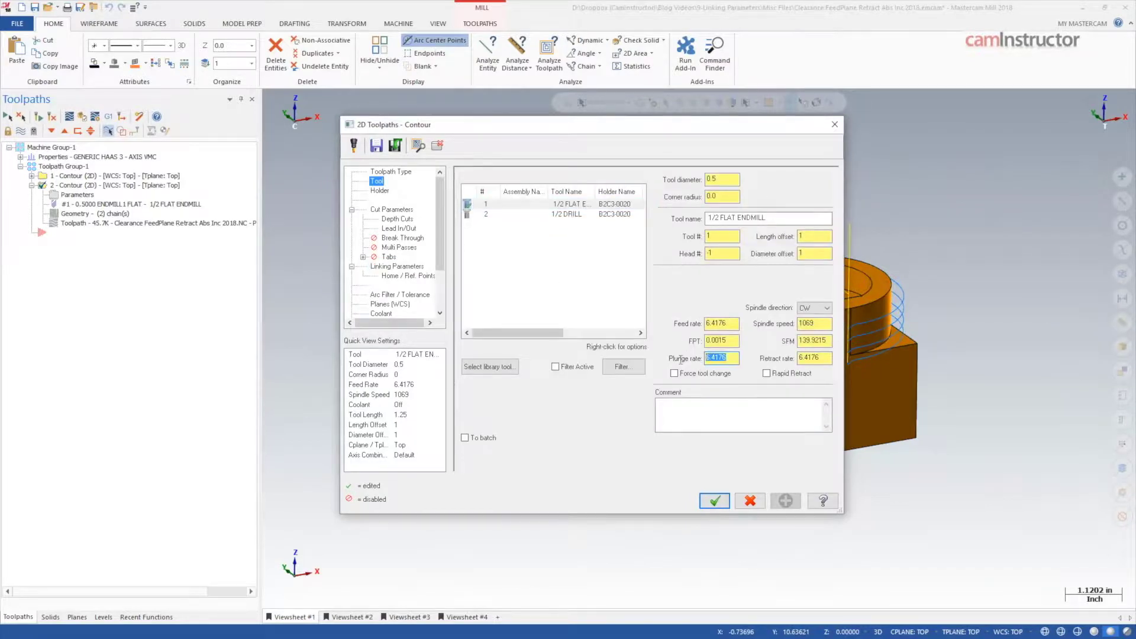
text(250)
- Set the second contour's feed plane to Absolute at -1, accept the parameters and regenerate the toolpath
click(397, 266)
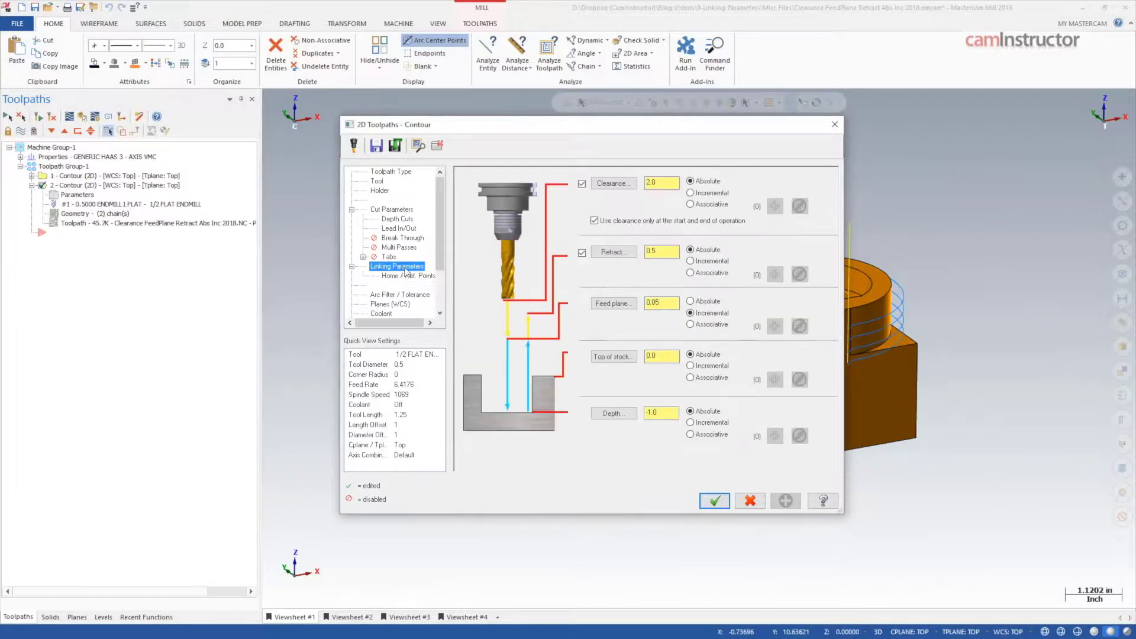
drag(678, 303, 645, 304)
click(690, 301)
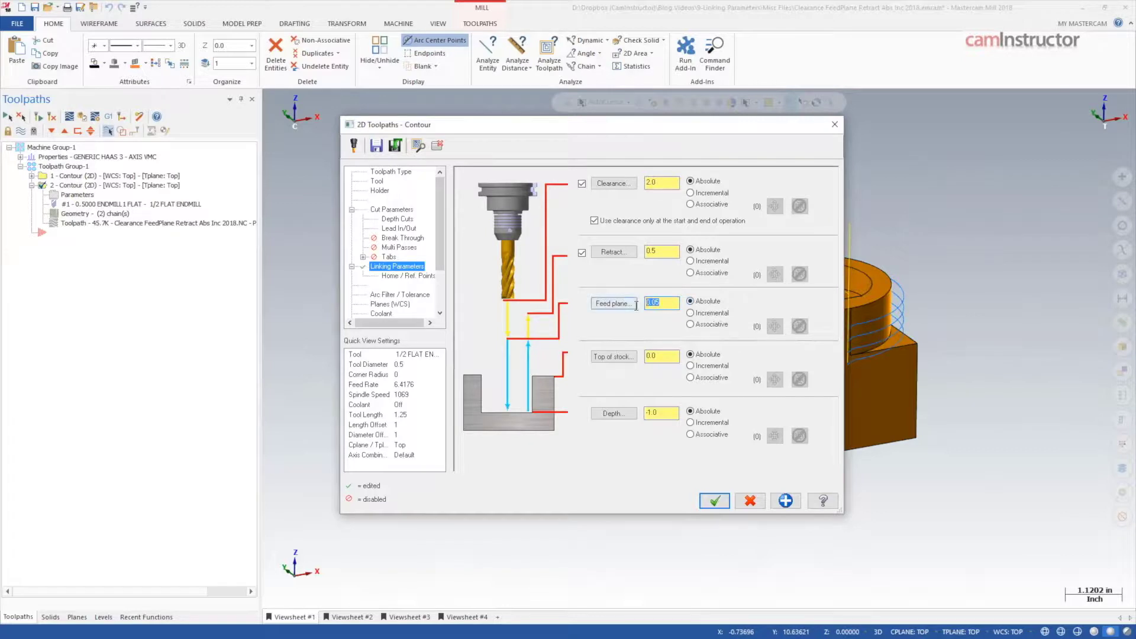
text(-1)
click(717, 500)
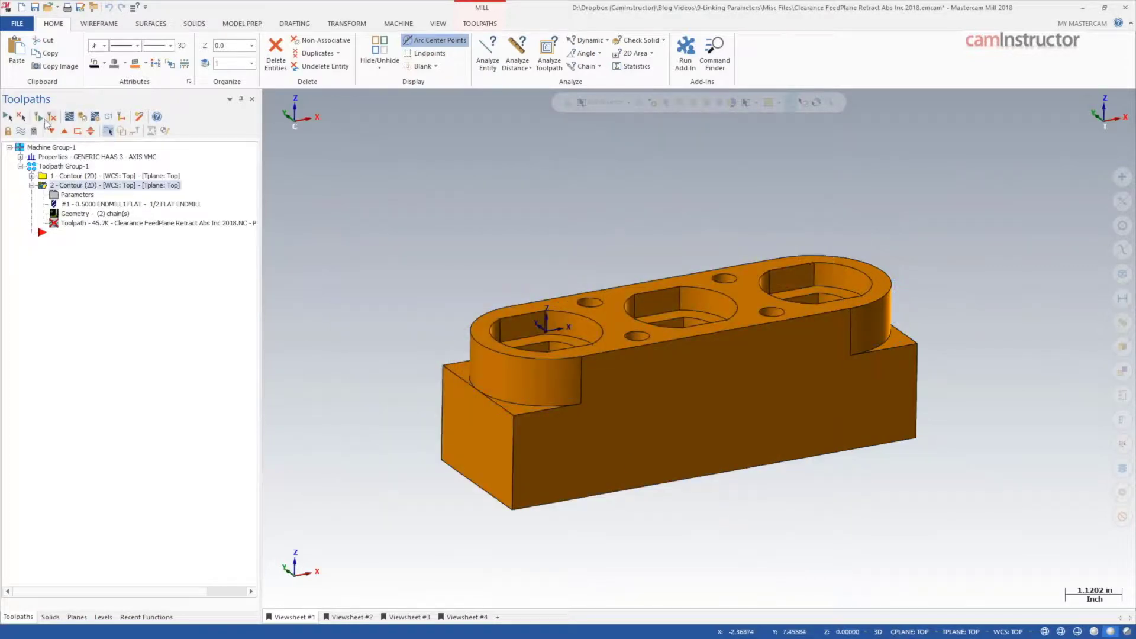
click(37, 117)
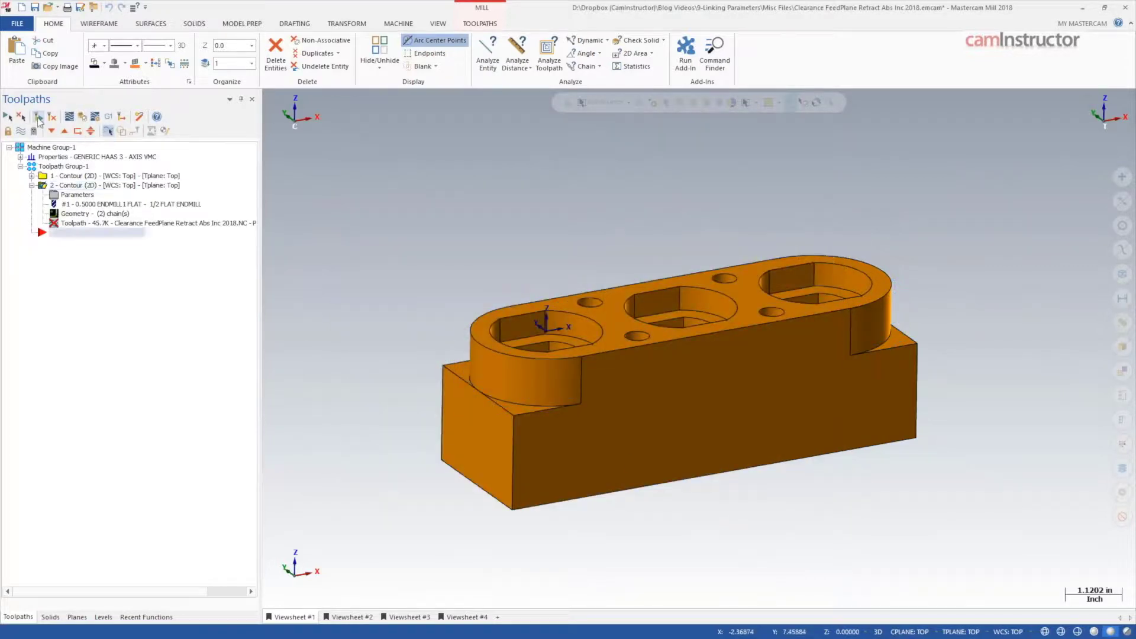
- Backplot the regenerated second contour and step through its approach and first depth cut, checking rapid against feed moves
click(70, 117)
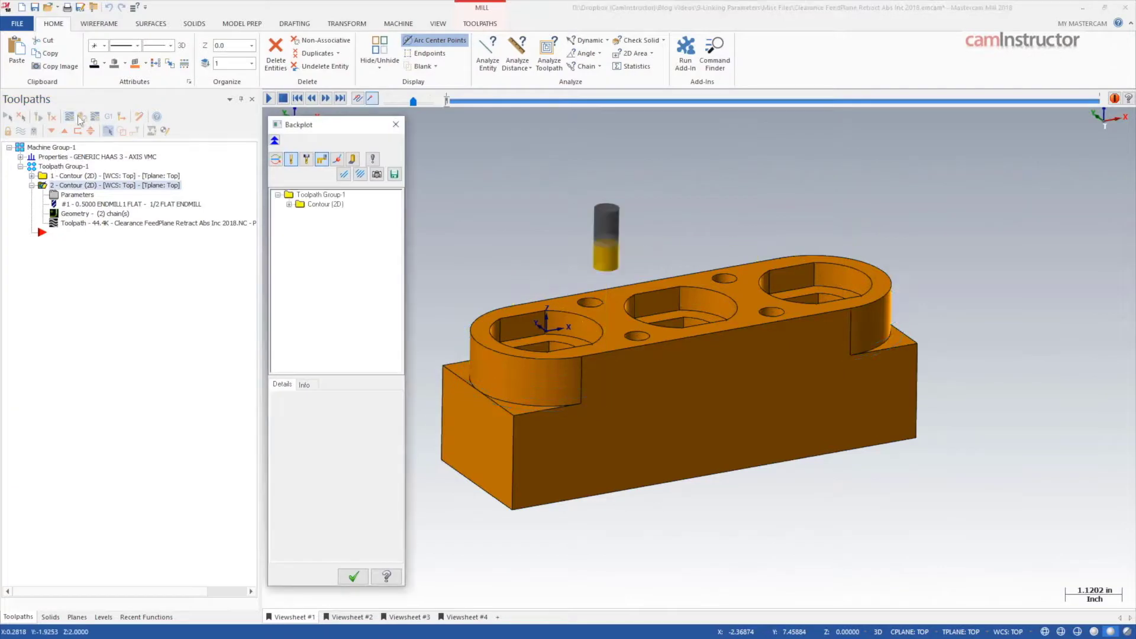
click(326, 98)
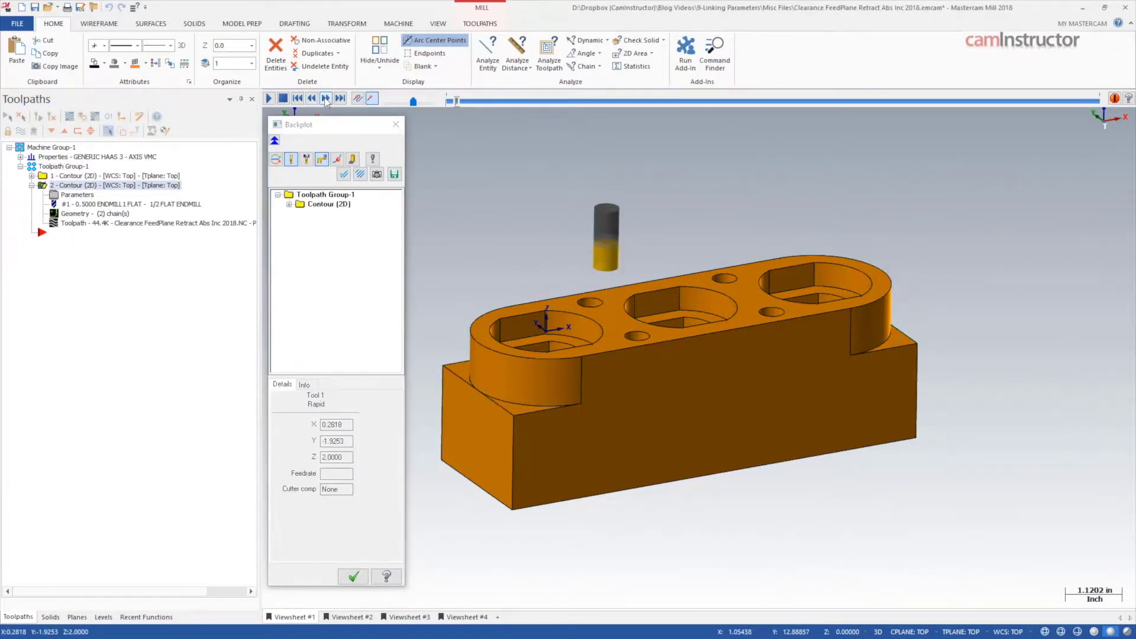
click(327, 98)
click(326, 98)
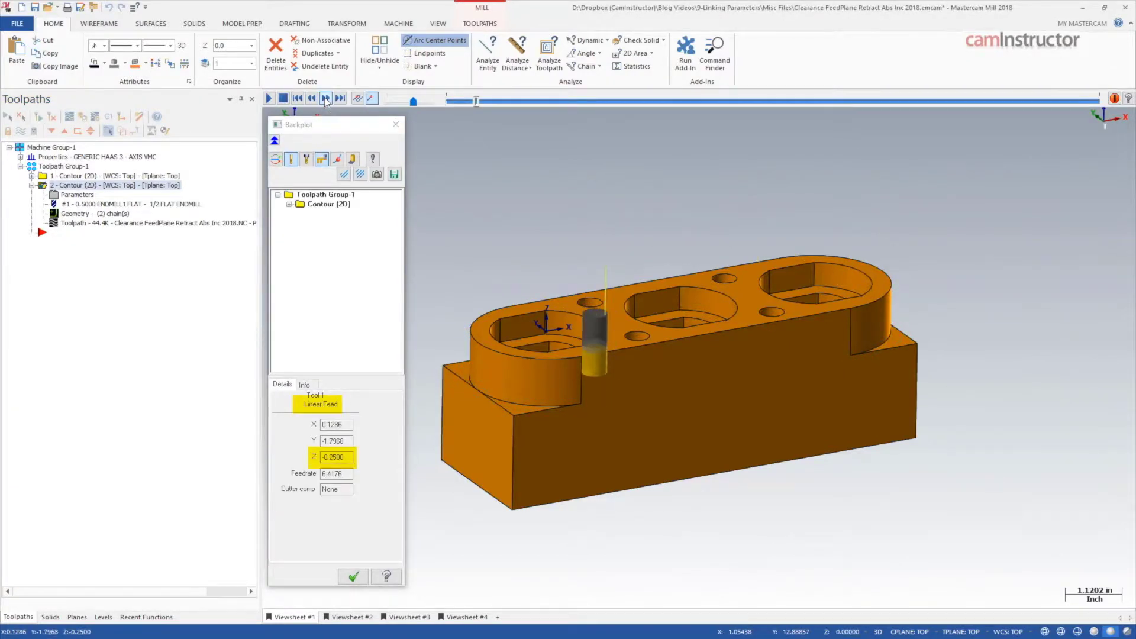
click(326, 99)
click(326, 99)
click(326, 98)
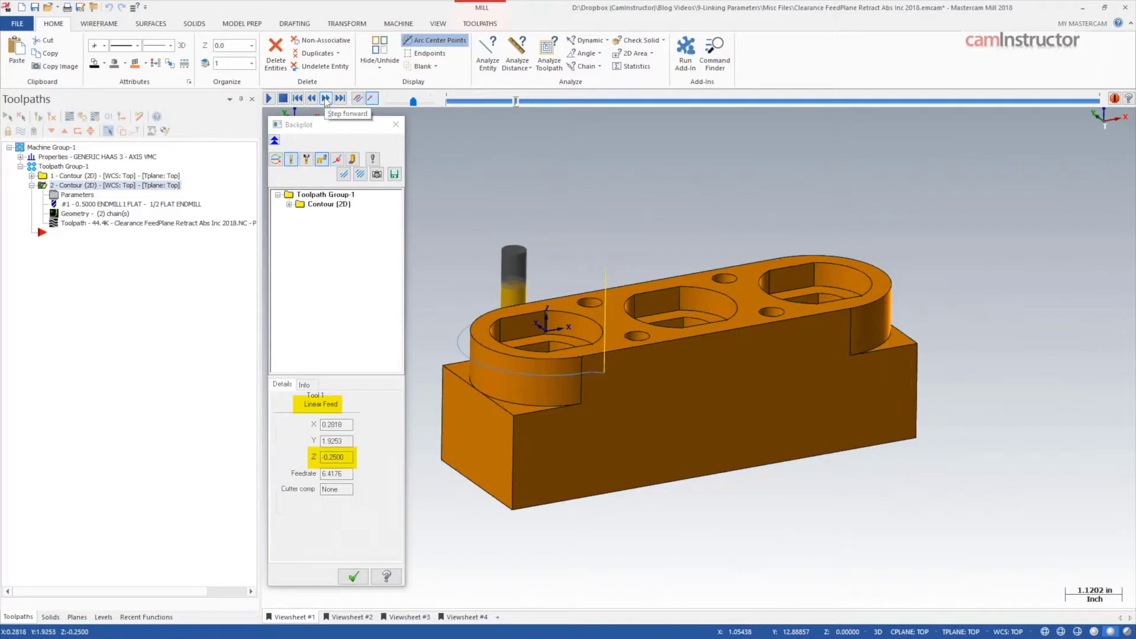
- Step the backplot through the second depth cut and into the third, and play the remaining motion
click(326, 99)
click(326, 98)
click(326, 98)
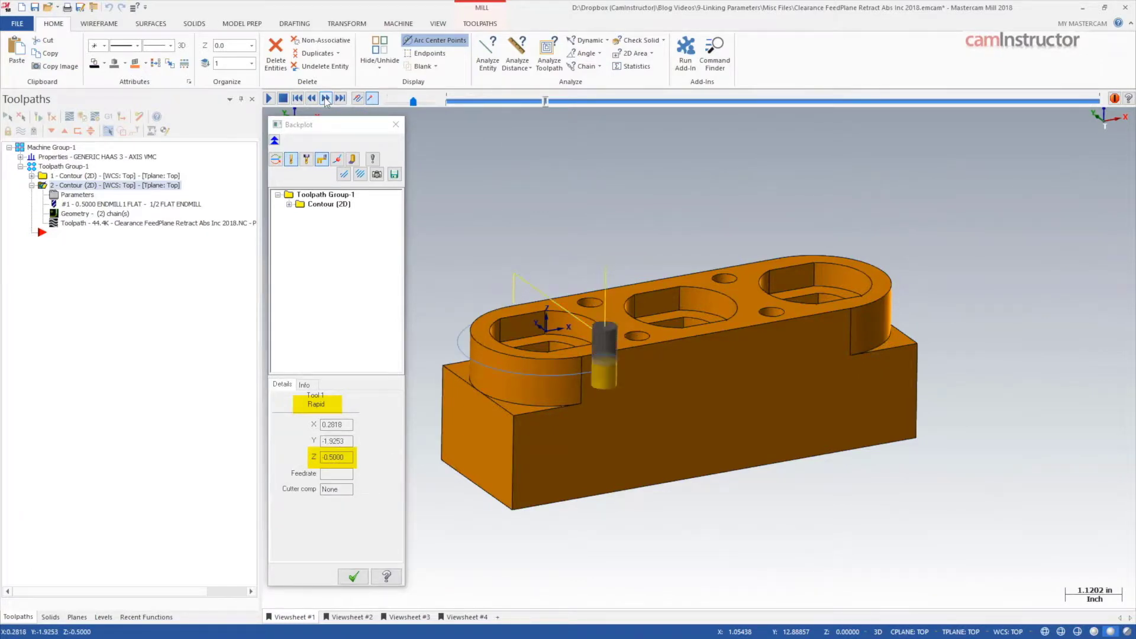
click(326, 98)
click(326, 98)
click(326, 98)
click(326, 98)
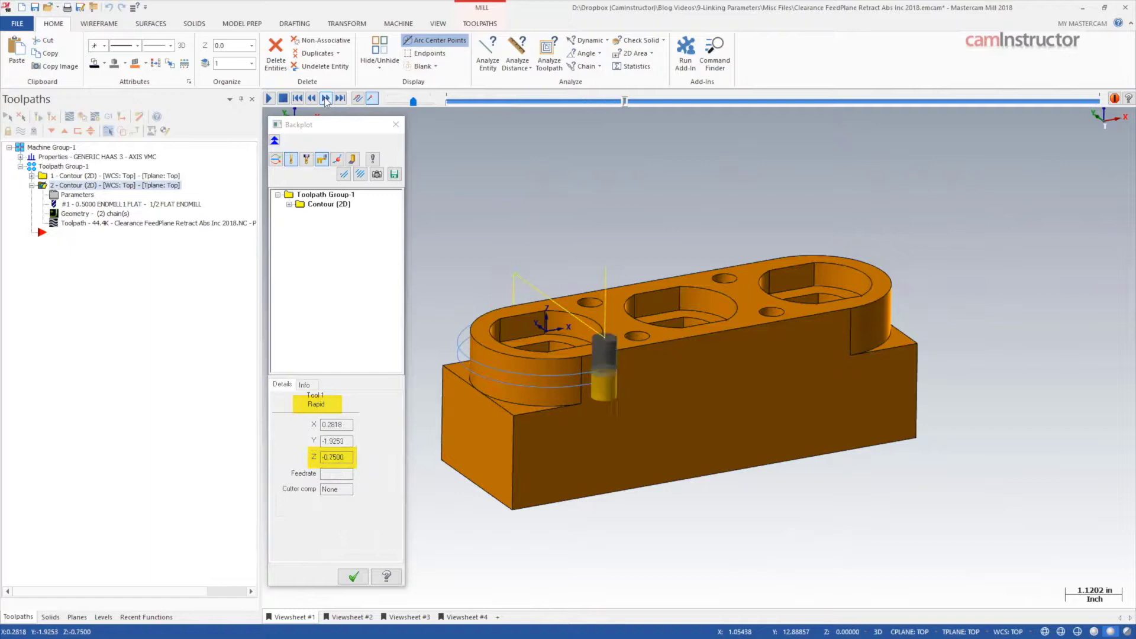
click(326, 98)
click(269, 98)
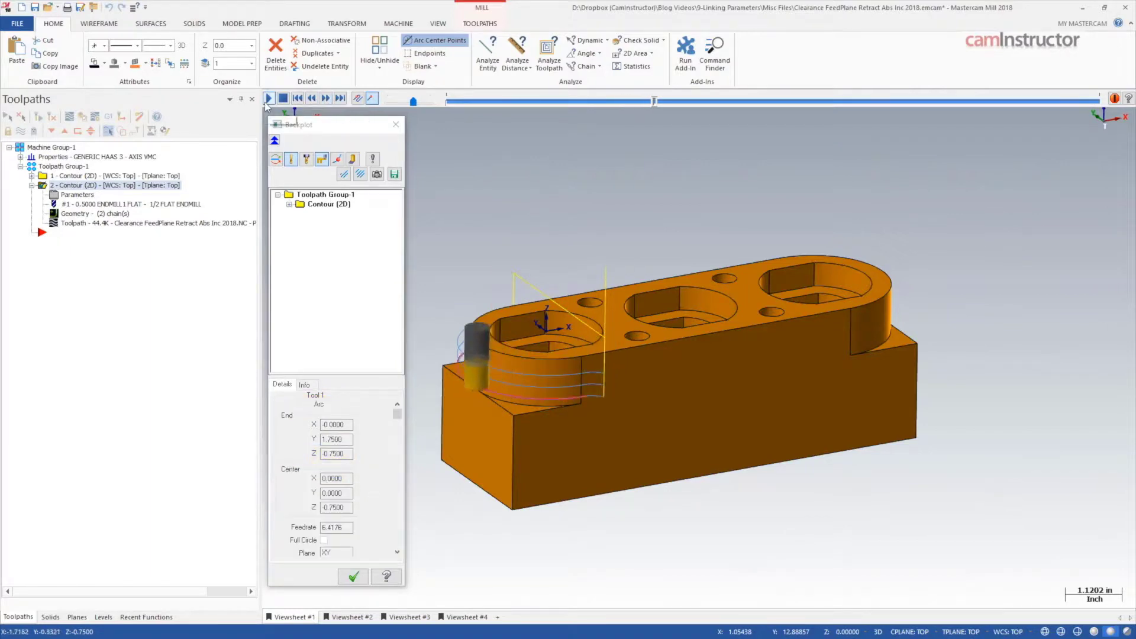